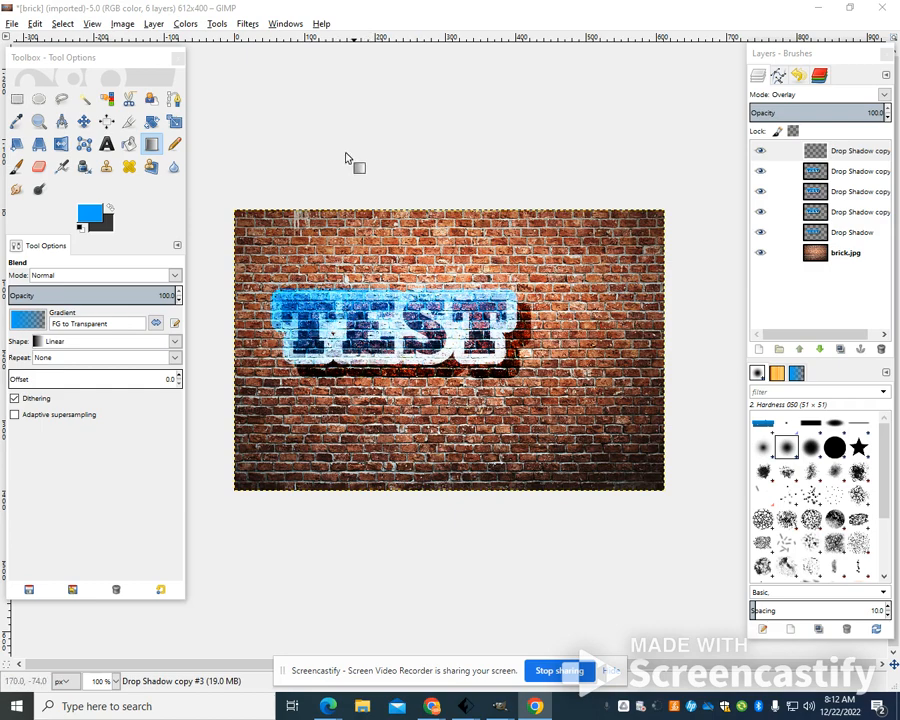
# Open brick.jpg from the Desktop as a new image and maximize its window.
pyautogui.click(13, 23)
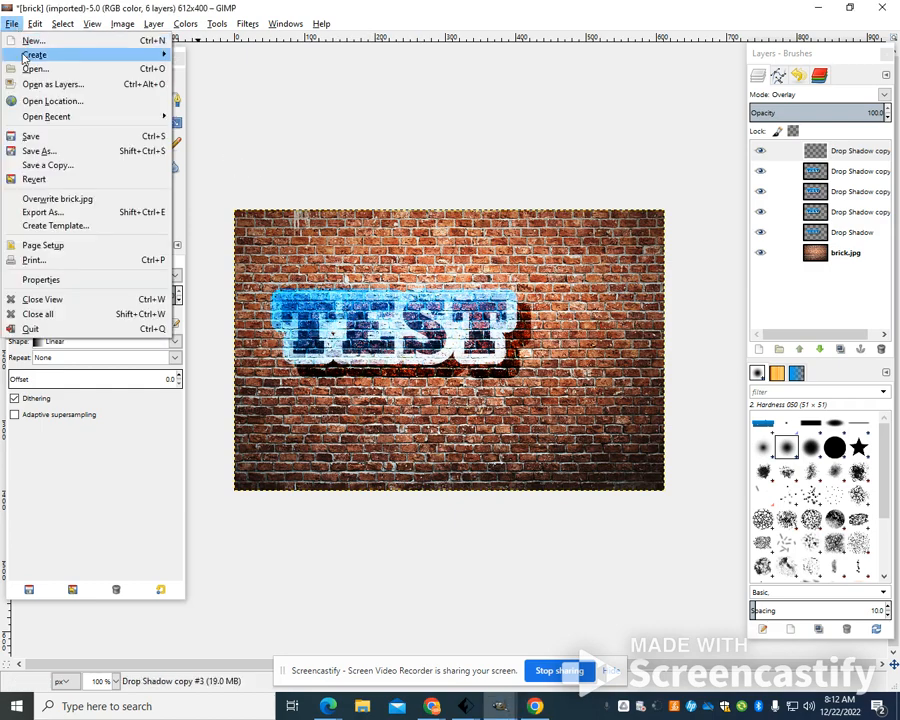
pyautogui.click(30, 70)
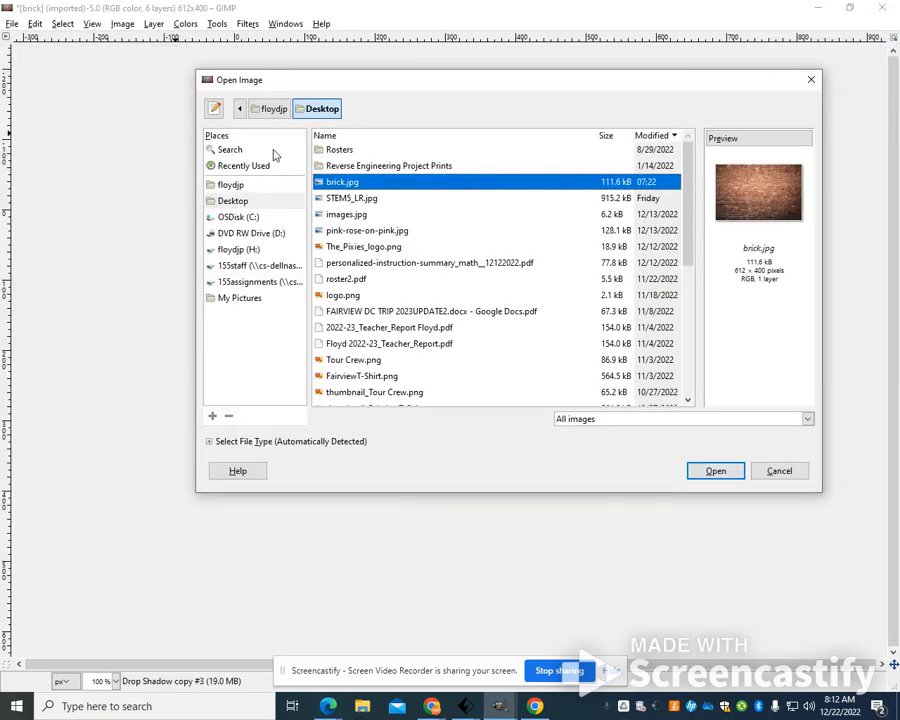
pyautogui.click(726, 474)
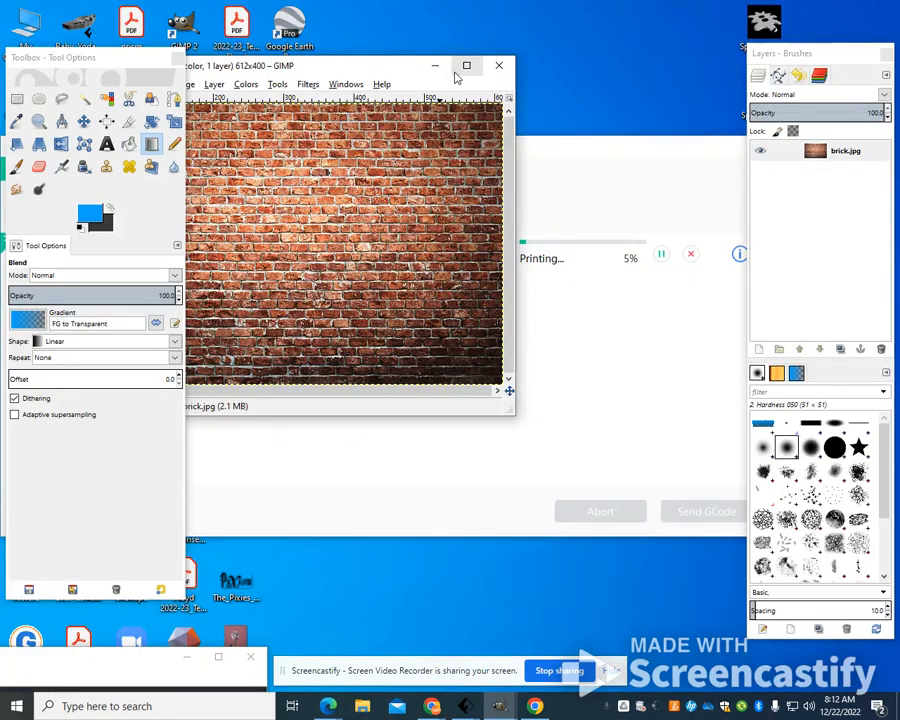
pyautogui.click(463, 67)
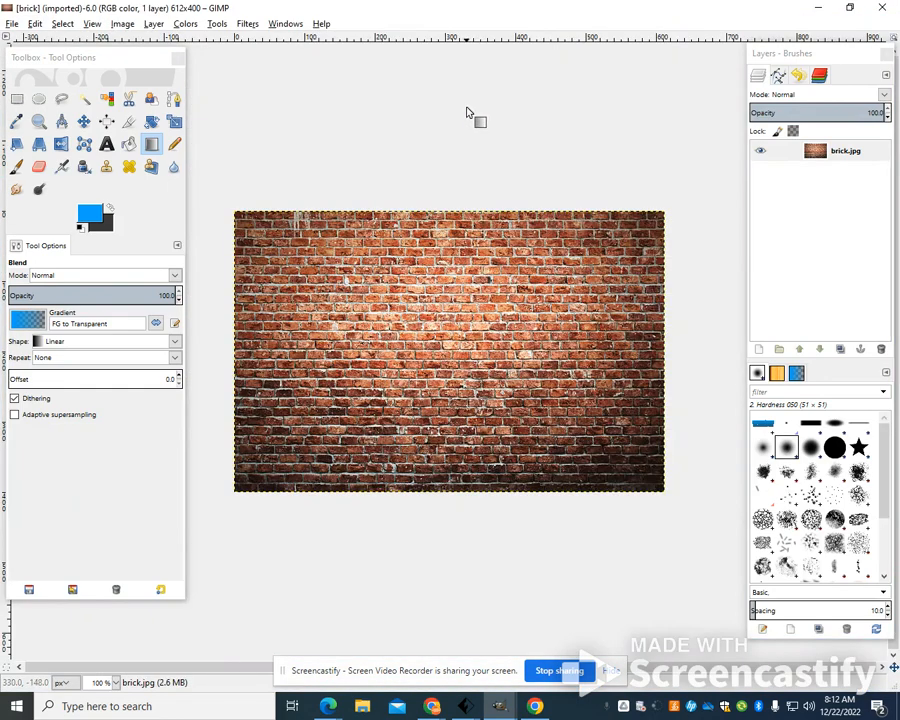
# Add the black text "TEST" in Rockwell Extra Bold inside a text box about 487 × 262 px on the brick wall.
pyautogui.click(107, 144)
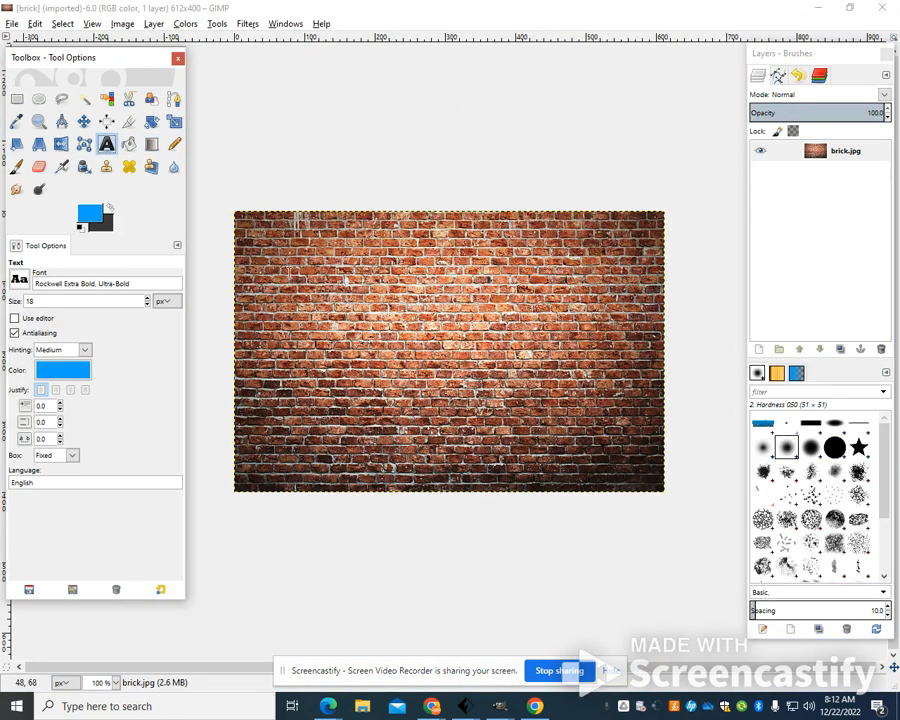
pyautogui.moveTo(280, 266); pyautogui.dragTo(622, 450)
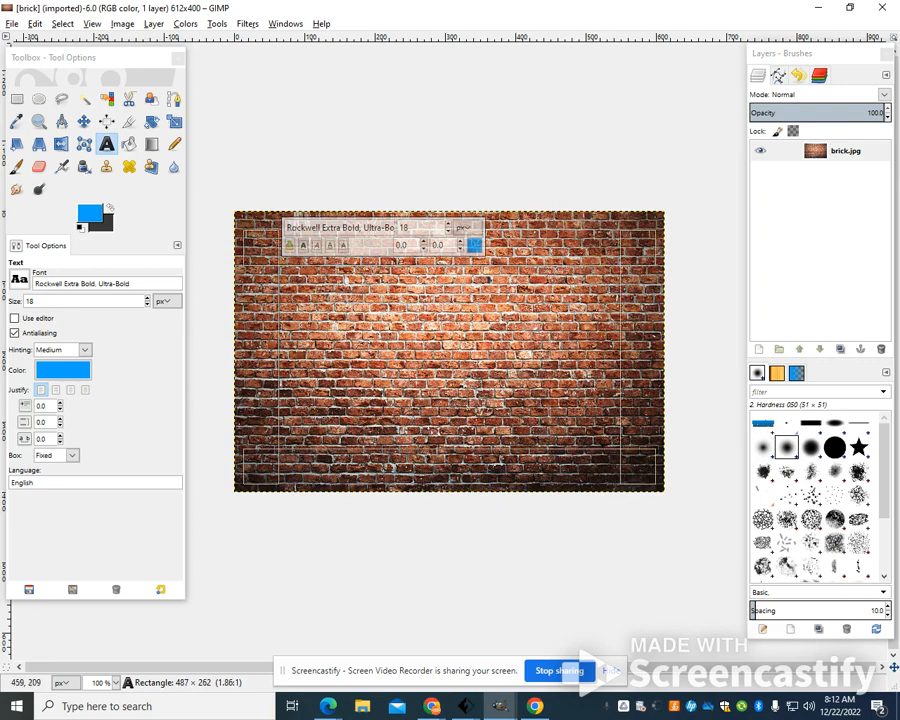
pyautogui.click(476, 244)
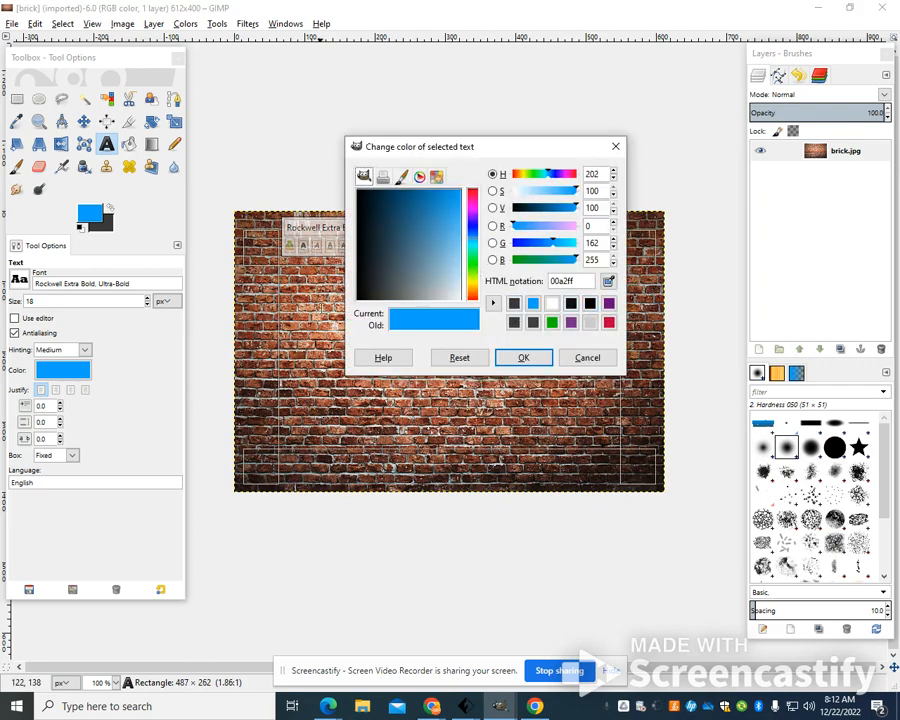
pyautogui.click(364, 297)
pyautogui.click(500, 355)
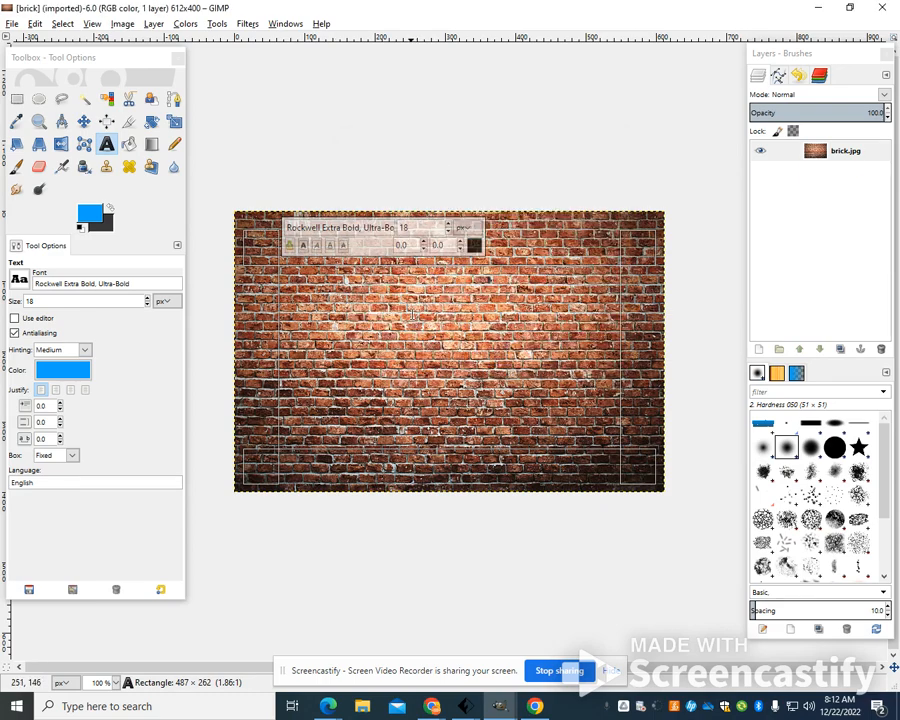
pyautogui.write('TEST')
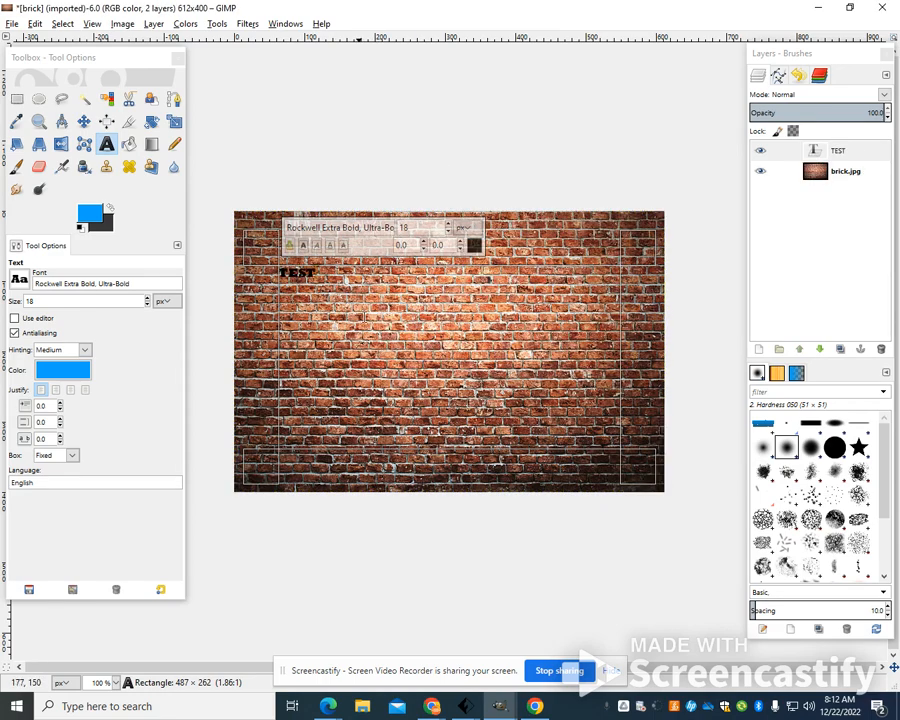
# Enlarge the whole TEST text to a font size of 129 px.
pyautogui.hotkey('ctrl', 'a')
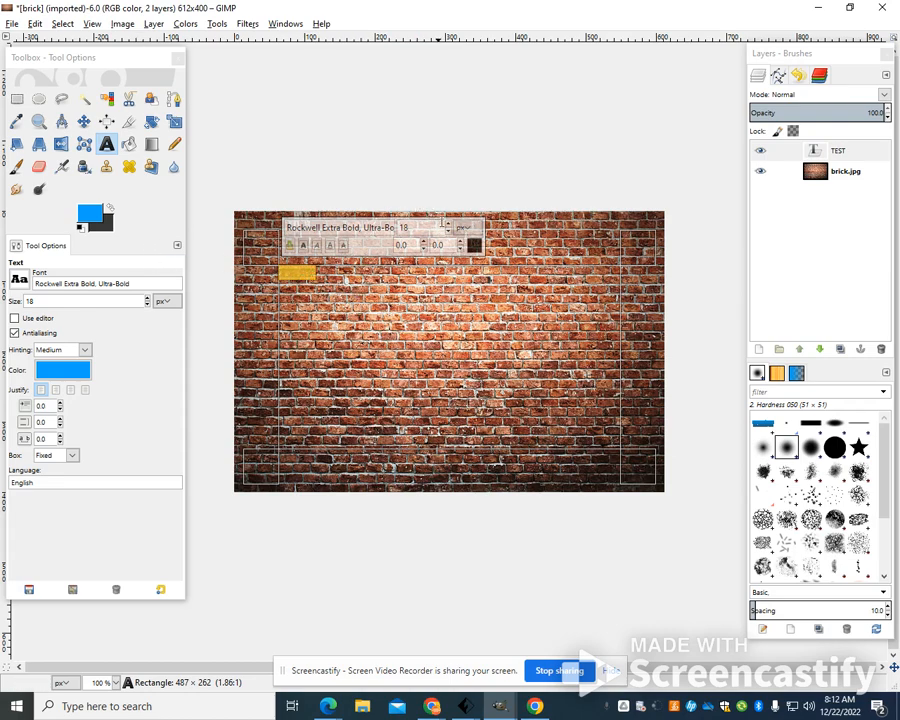
pyautogui.click(447, 222)
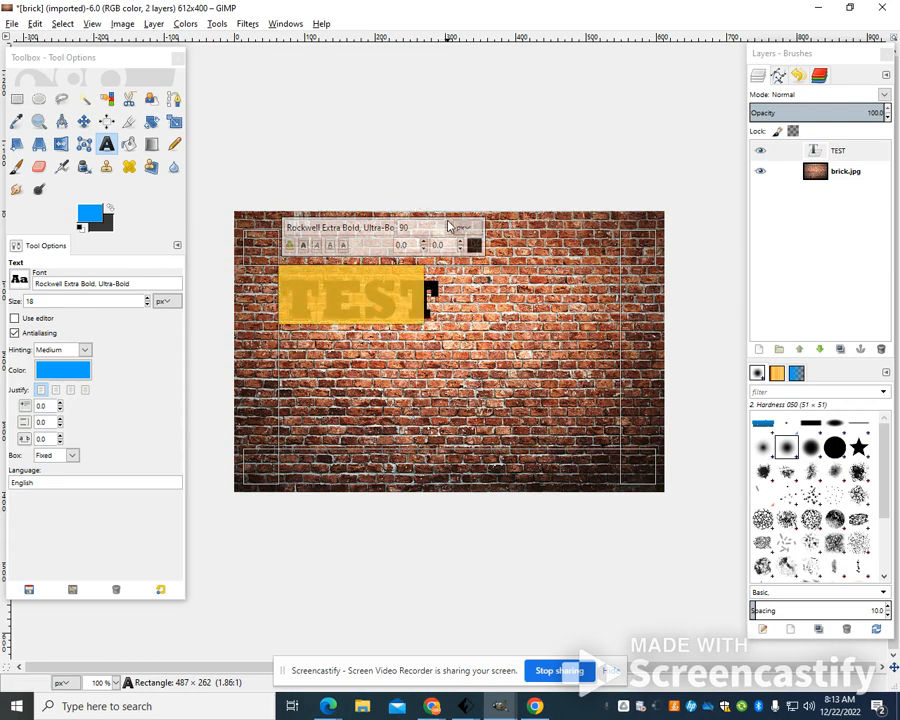
pyautogui.click(448, 222)
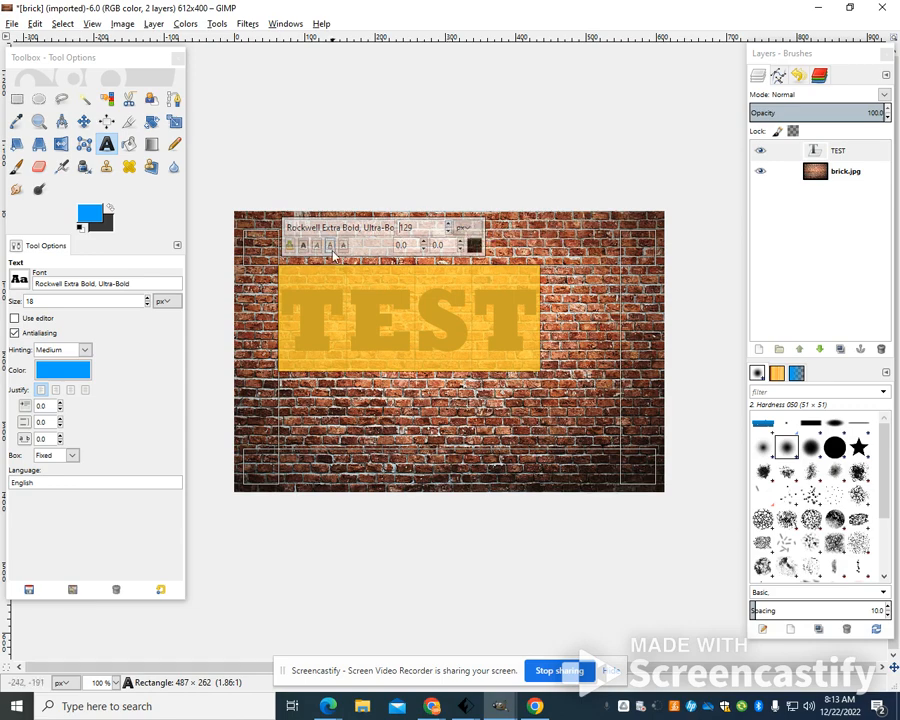
pyautogui.click(394, 520)
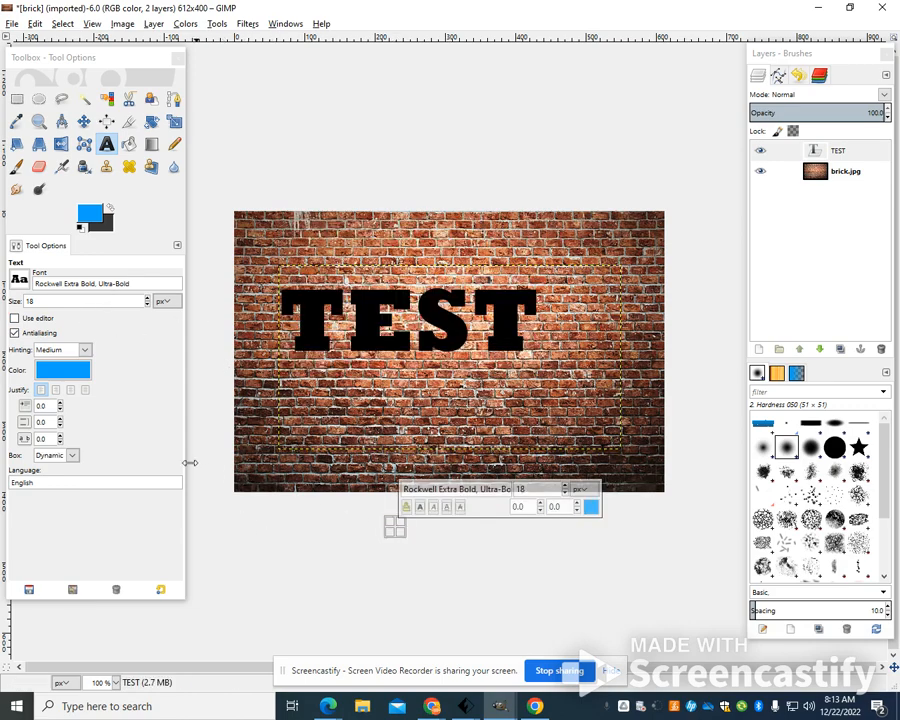
# Create a transparent layer named Gradient and place it between the TEST text layer and brick.jpg.
pyautogui.rightClick(846, 154)
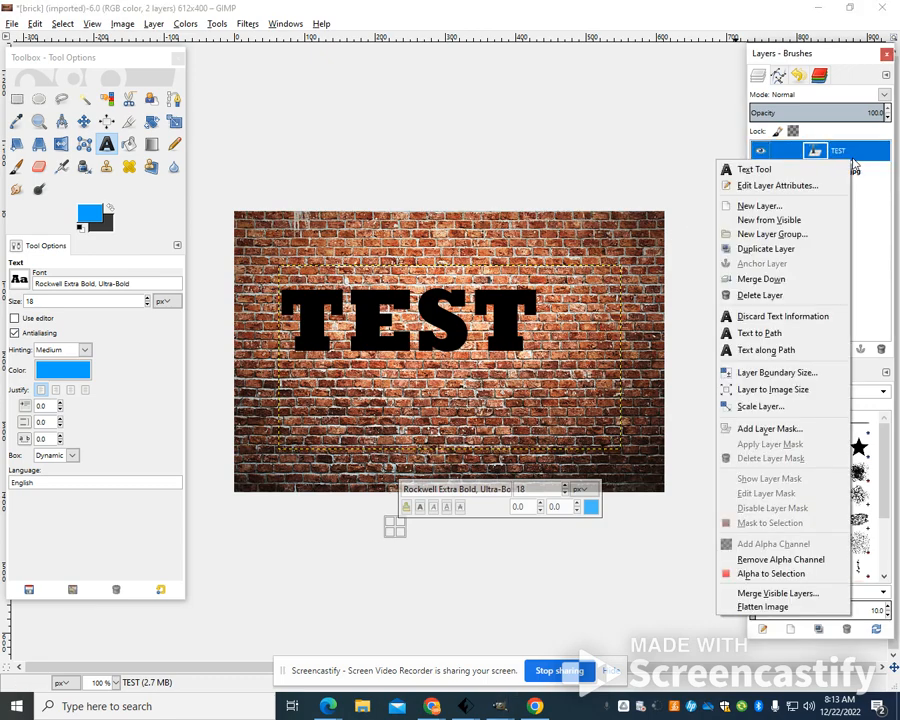
pyautogui.click(860, 213)
pyautogui.rightClick(846, 170)
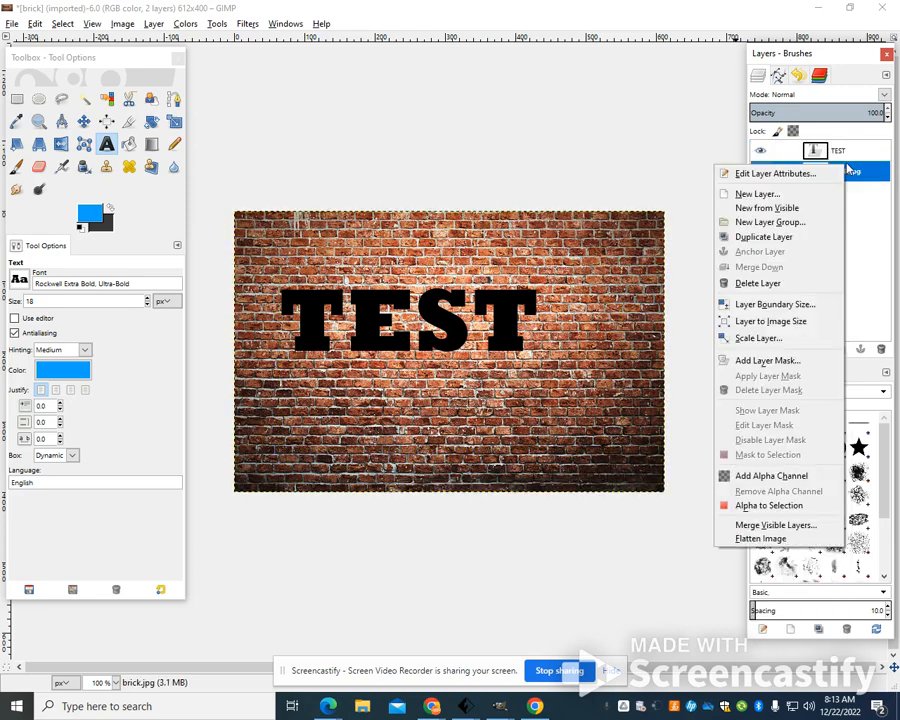
pyautogui.rightClick(848, 155)
pyautogui.click(760, 198)
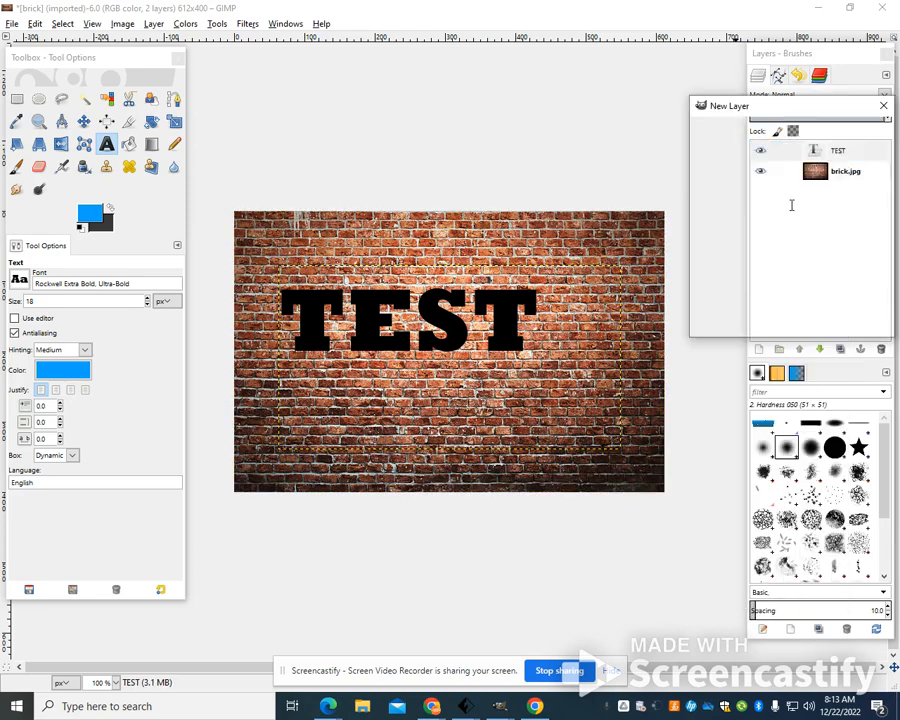
pyautogui.click(792, 320)
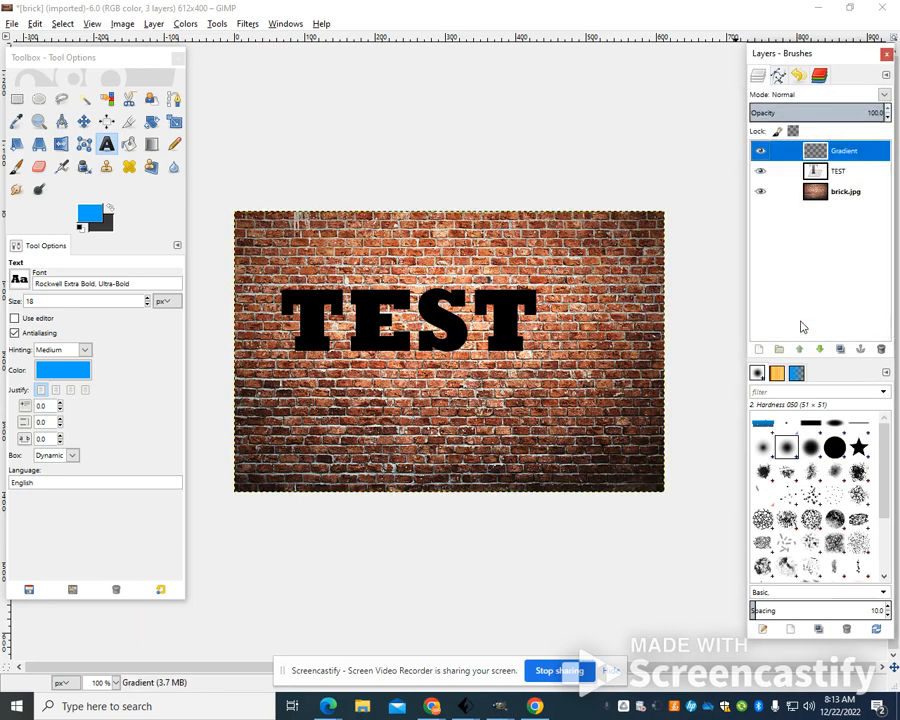
pyautogui.click(834, 172)
pyautogui.moveTo(880, 152); pyautogui.dragTo(858, 178)
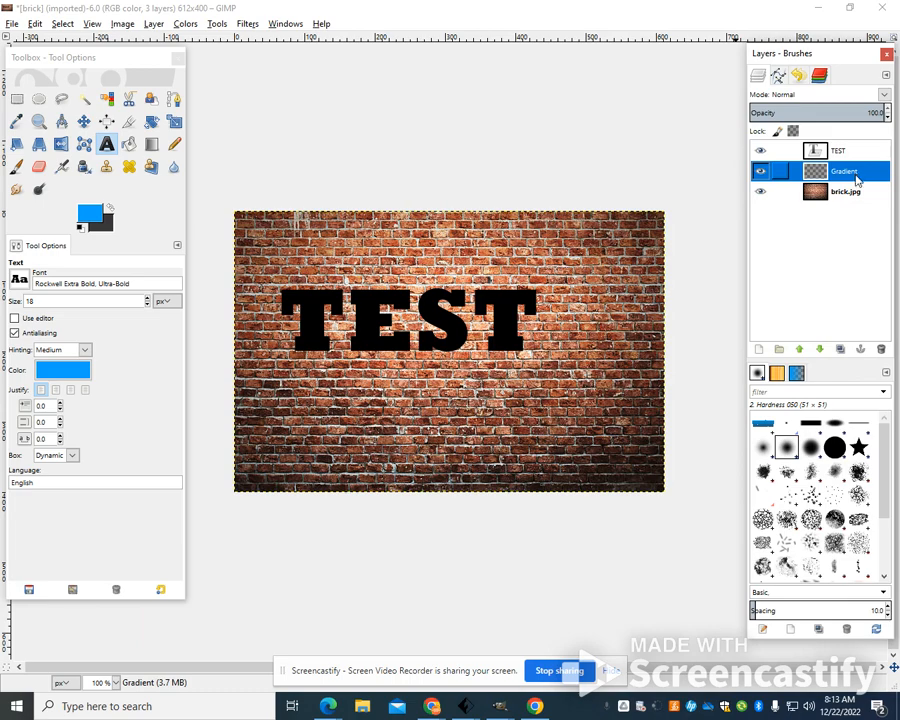
# Select the letter shapes of the TEST layer with Alpha to Selection.
pyautogui.click(838, 152)
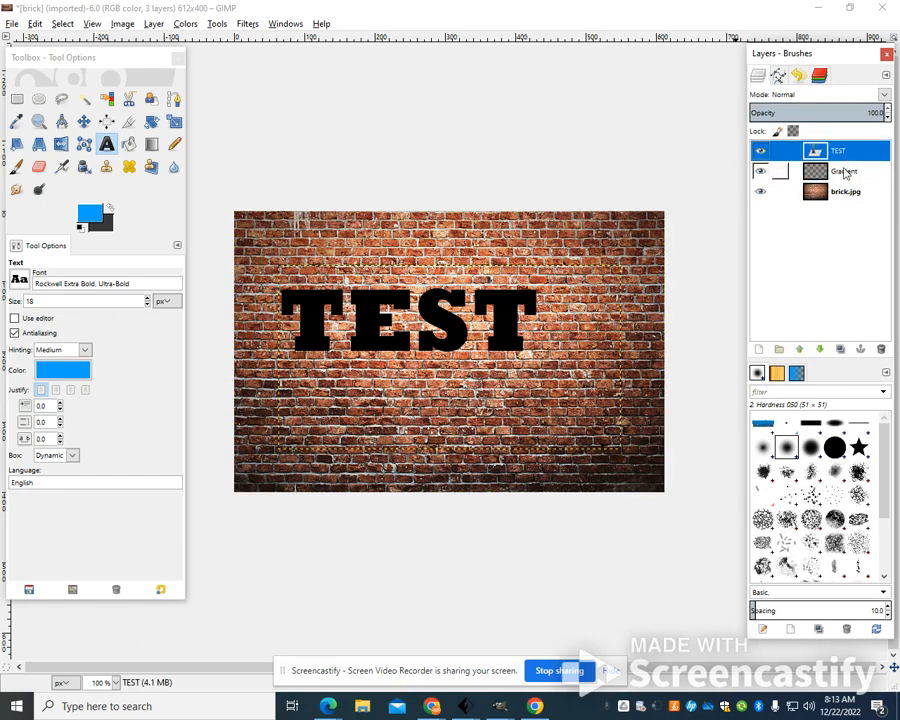
pyautogui.rightClick(842, 164)
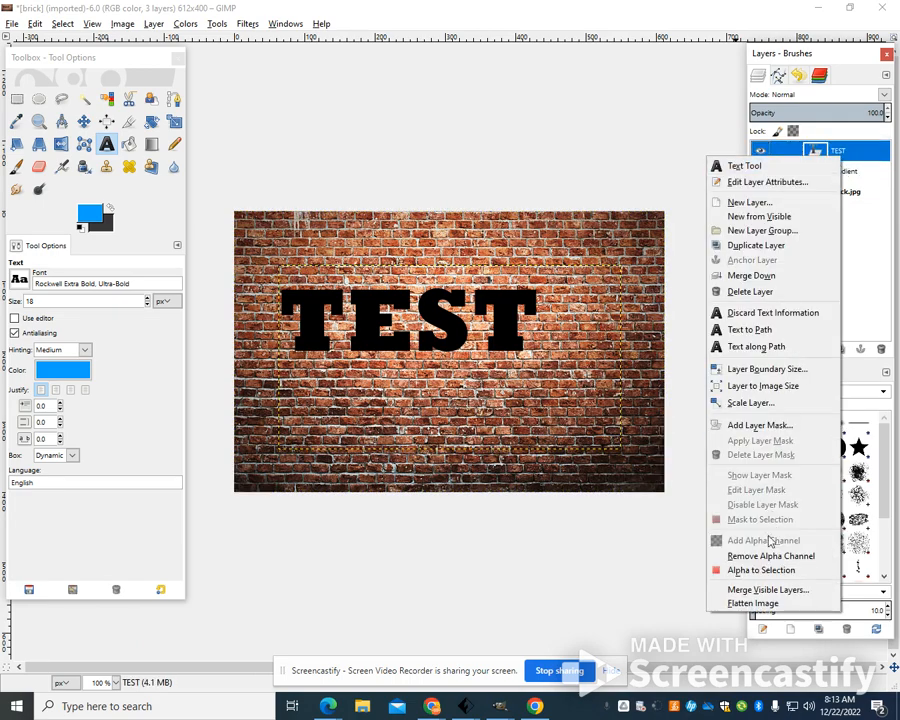
pyautogui.click(761, 570)
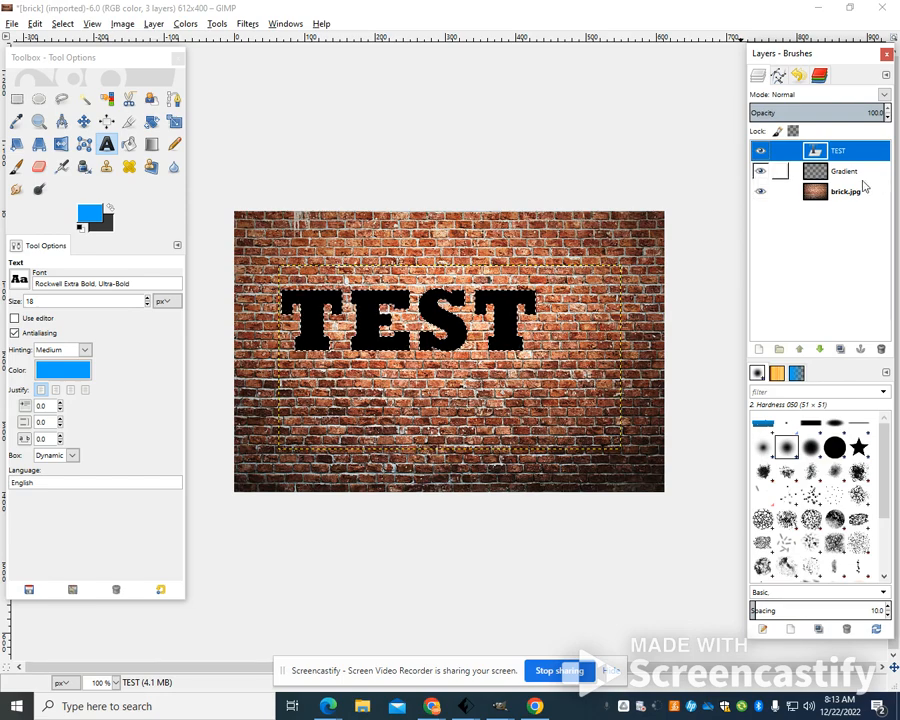
# Make the Gradient layer active and grow the letter selection by 15 px.
pyautogui.click(853, 180)
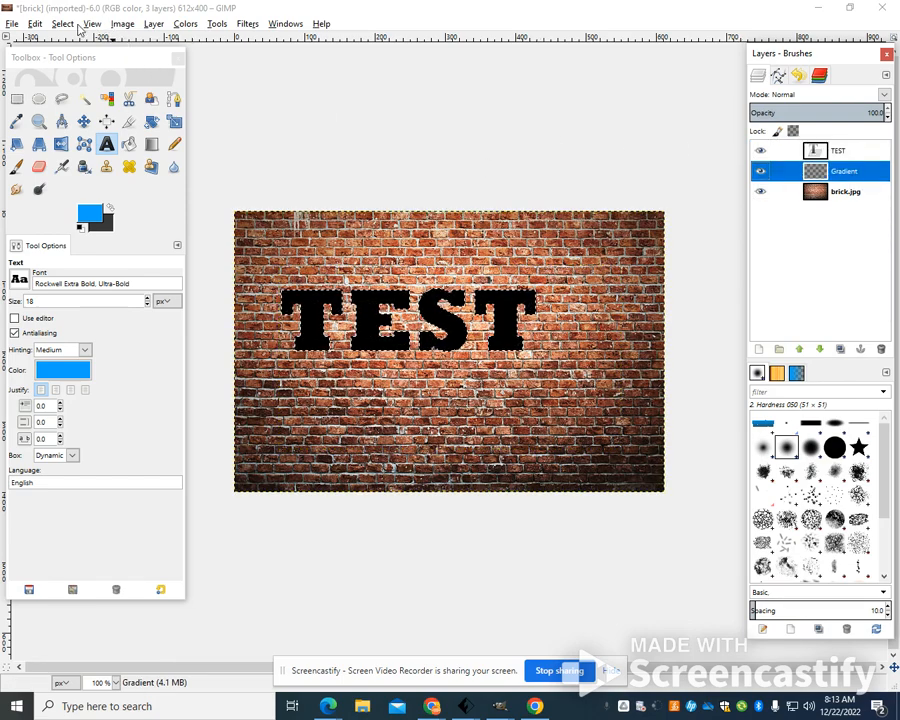
pyautogui.click(60, 23)
pyautogui.click(90, 203)
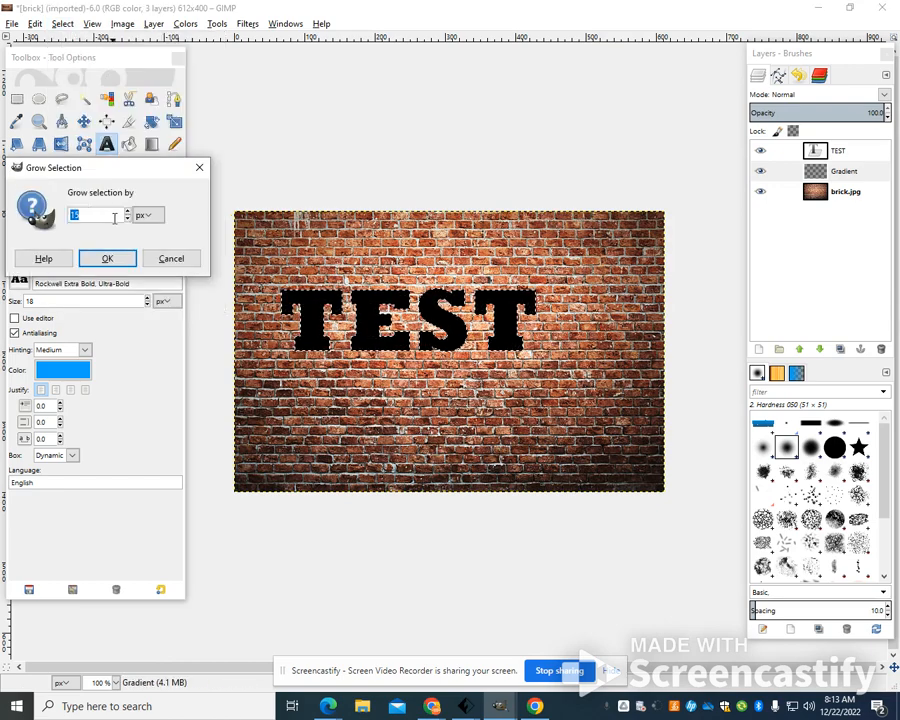
pyautogui.click(110, 260)
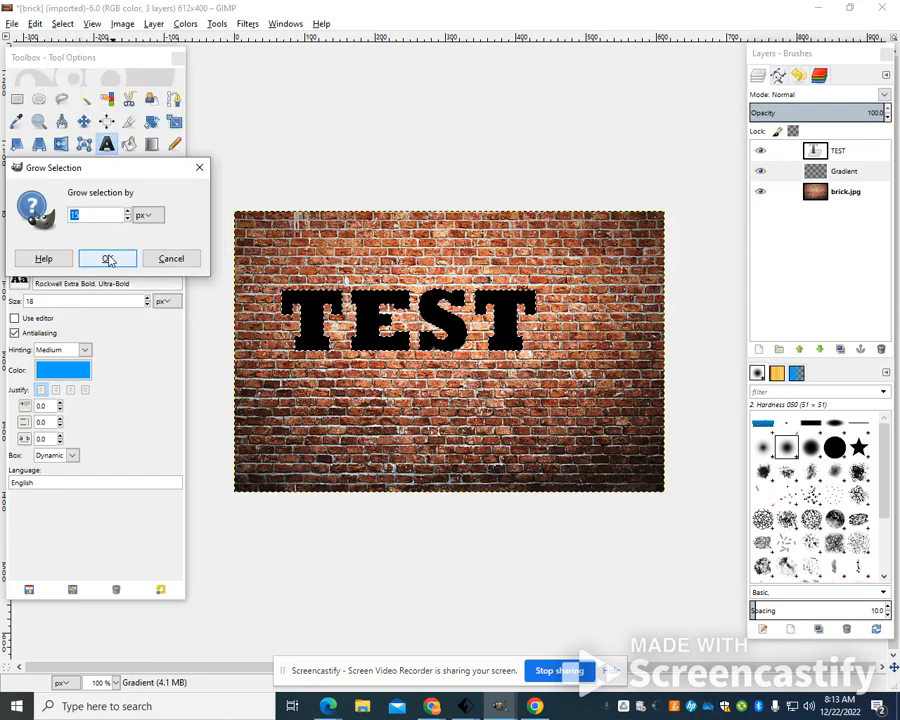
pyautogui.click(110, 259)
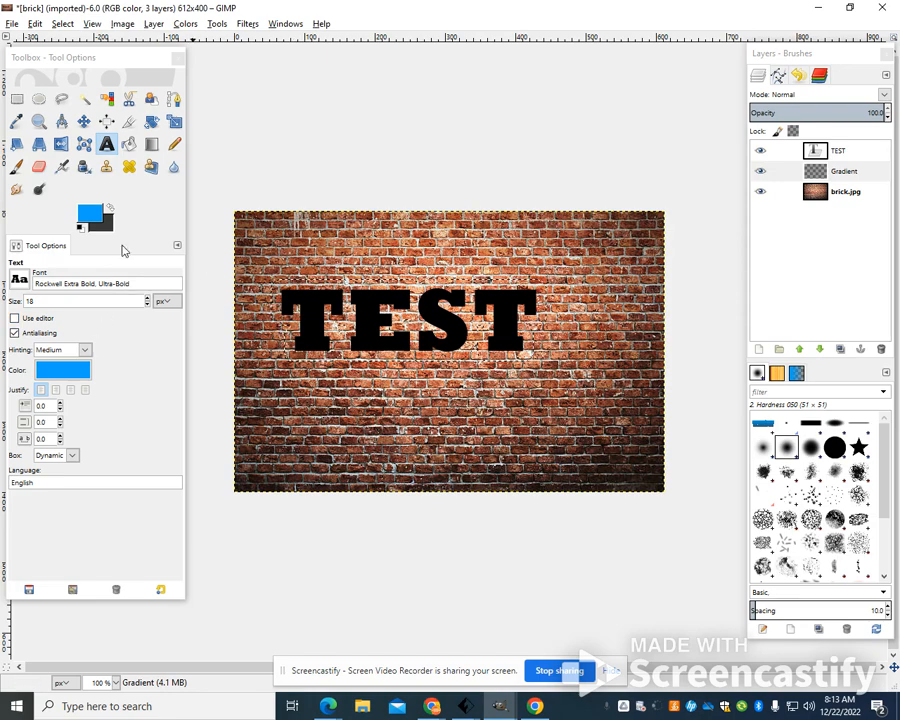
# Bucket-fill the grown selection on the Gradient layer with white to form an outline behind the letters.
pyautogui.click(129, 145)
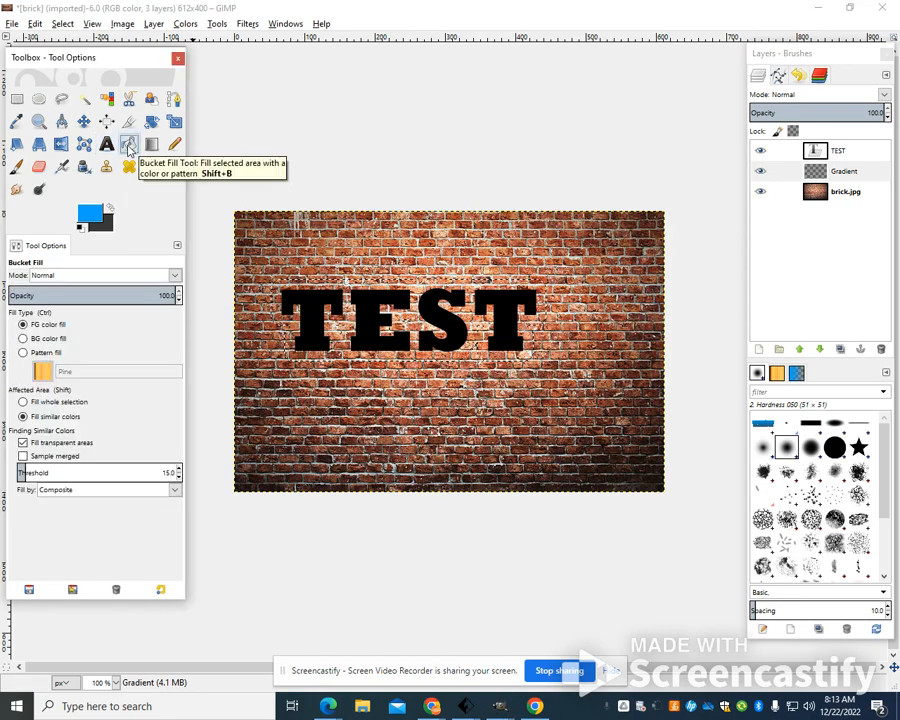
pyautogui.click(87, 218)
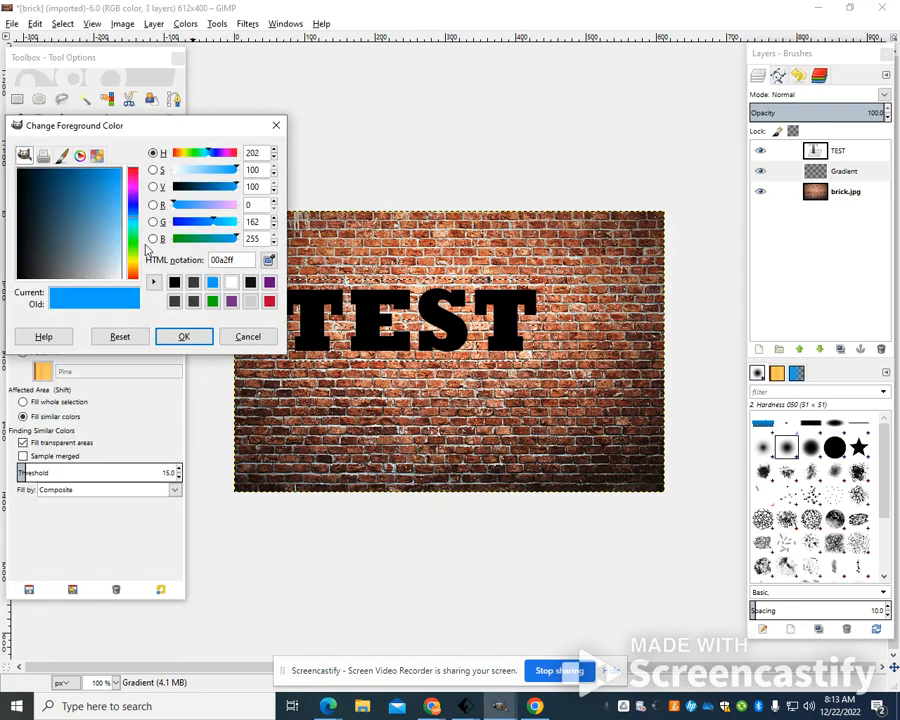
pyautogui.click(231, 282)
pyautogui.click(186, 337)
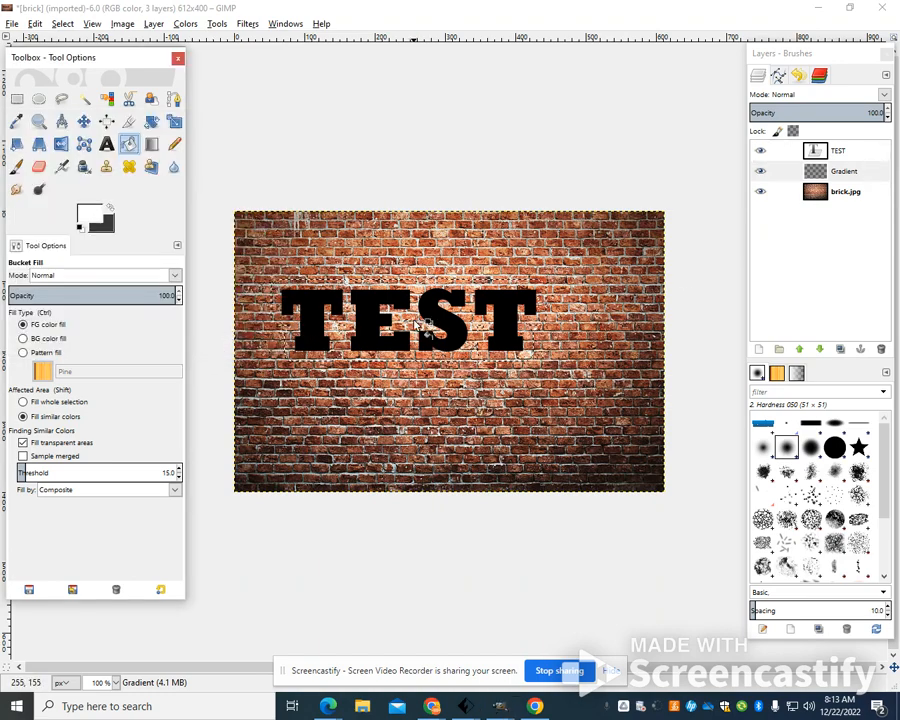
pyautogui.click(418, 323)
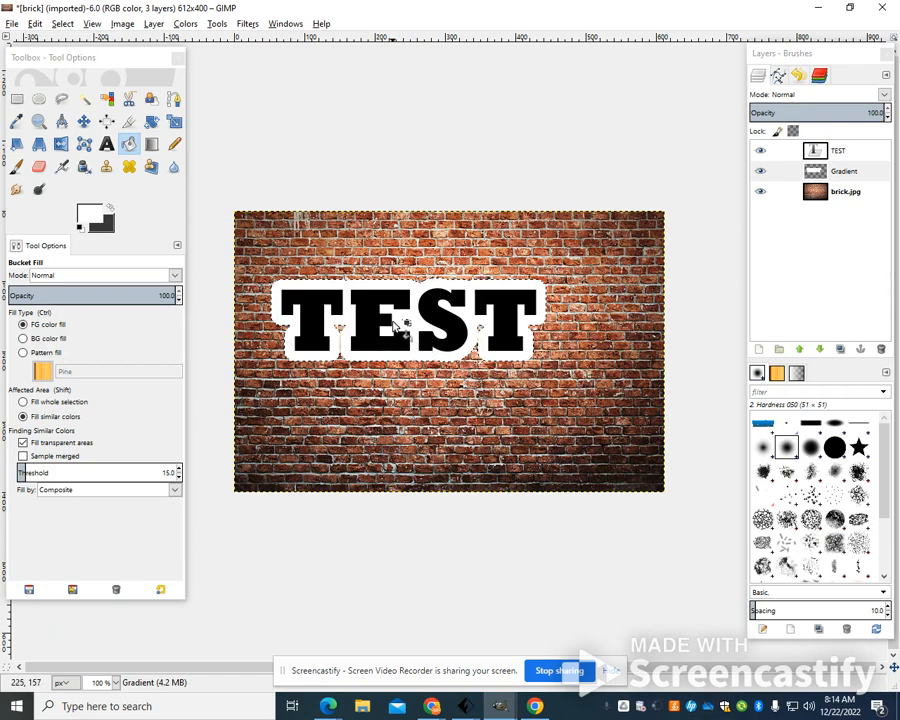
# Add another transparent 612 × 400 px layer above the TEST text layer.
pyautogui.rightClick(830, 156)
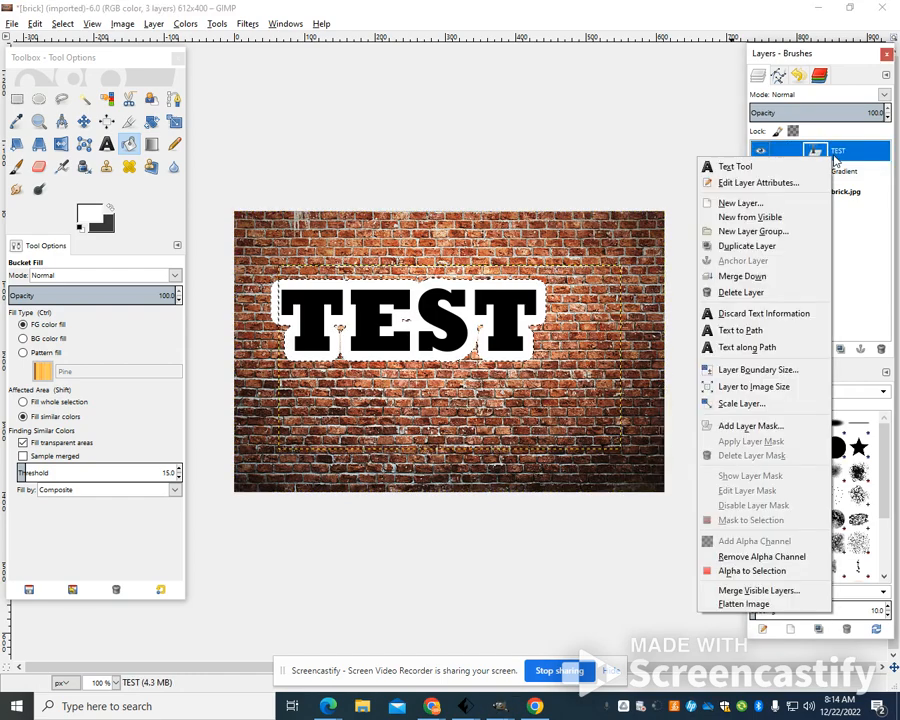
pyautogui.click(740, 203)
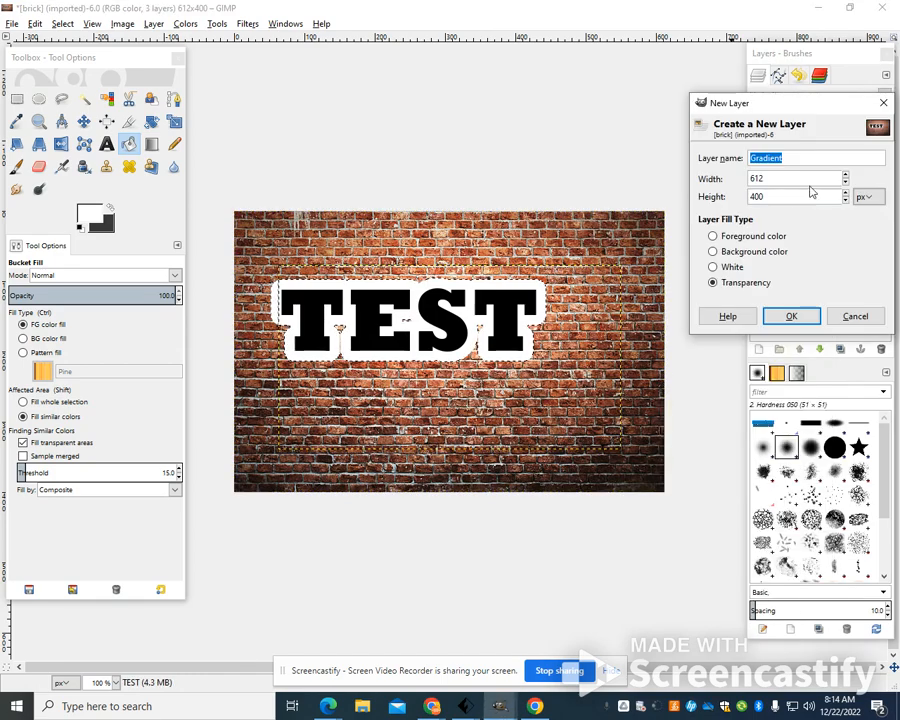
pyautogui.click(790, 316)
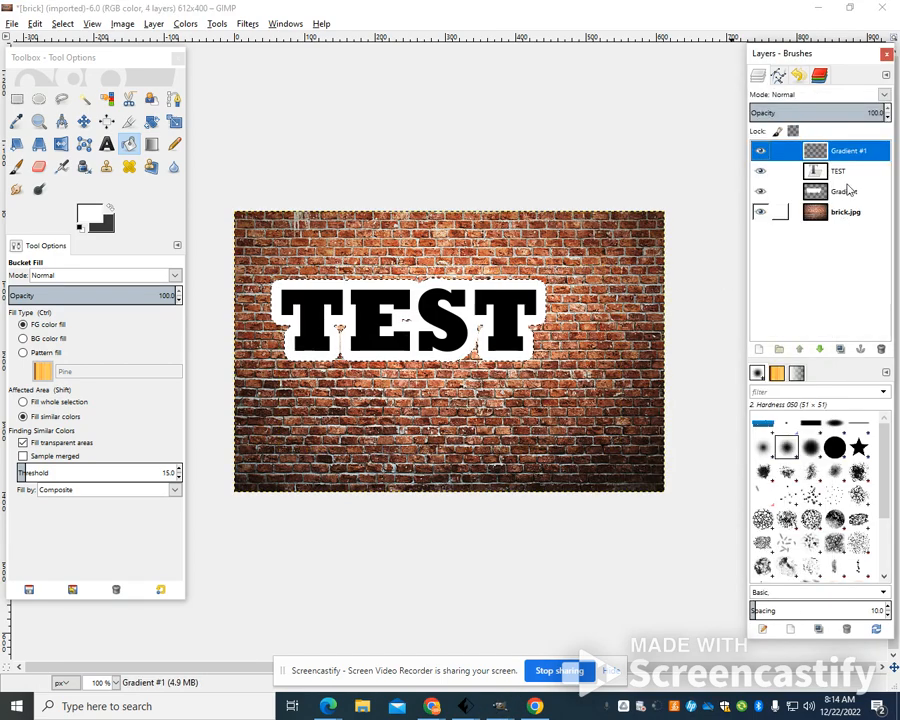
# Set the foreground color to the recently used blue, with dark gray as the background color.
pyautogui.click(93, 215)
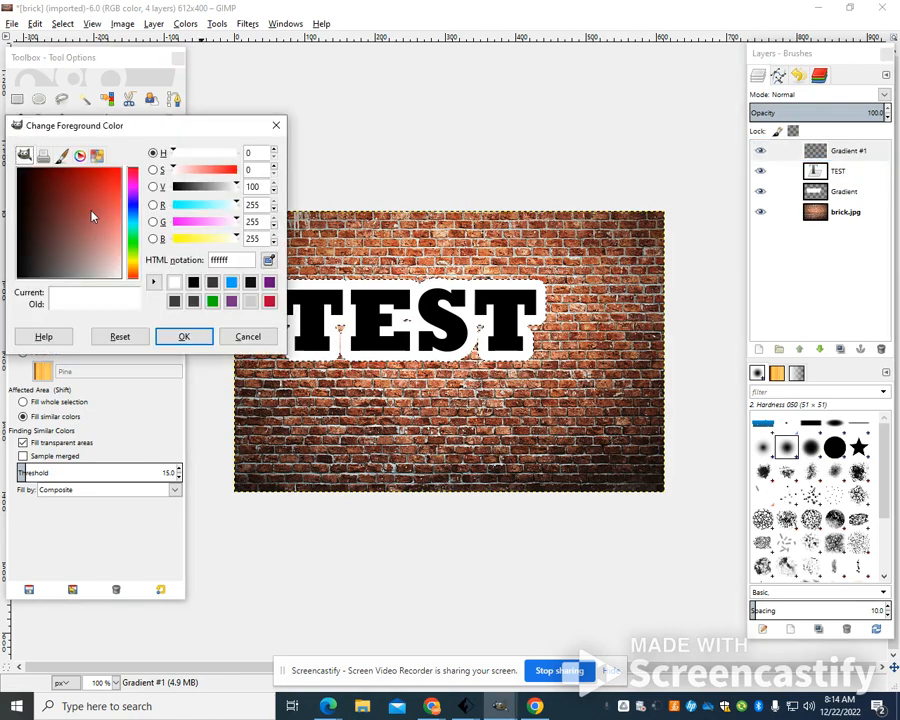
pyautogui.click(231, 283)
pyautogui.click(184, 336)
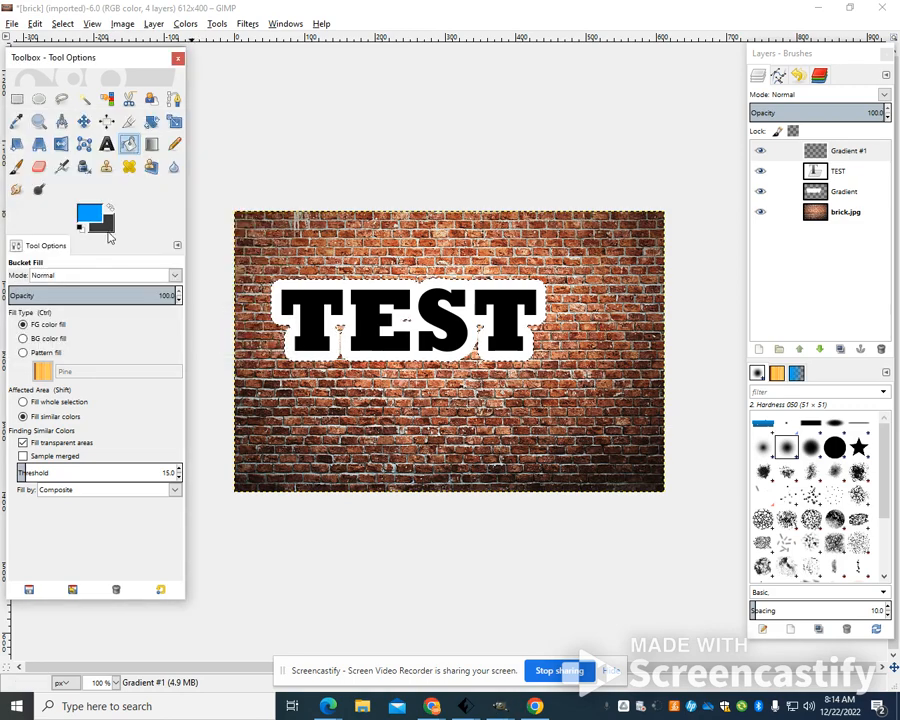
pyautogui.click(108, 230)
pyautogui.click(196, 338)
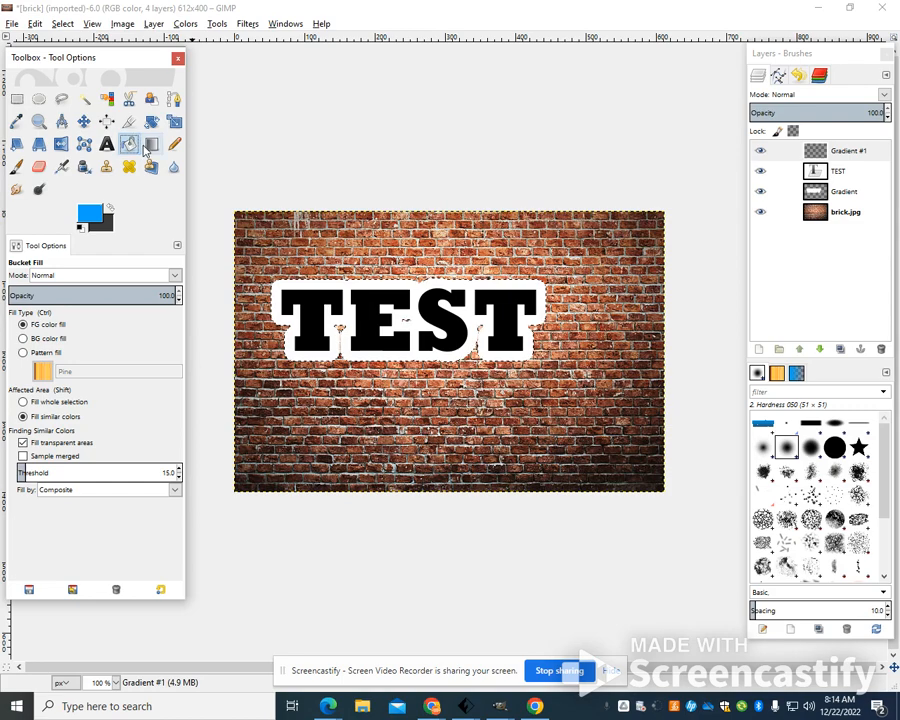
# Fill the selected outline area on Gradient #1 with a vertical linear FG to Transparent gradient starting above the letters, and clear the selection.
pyautogui.click(148, 146)
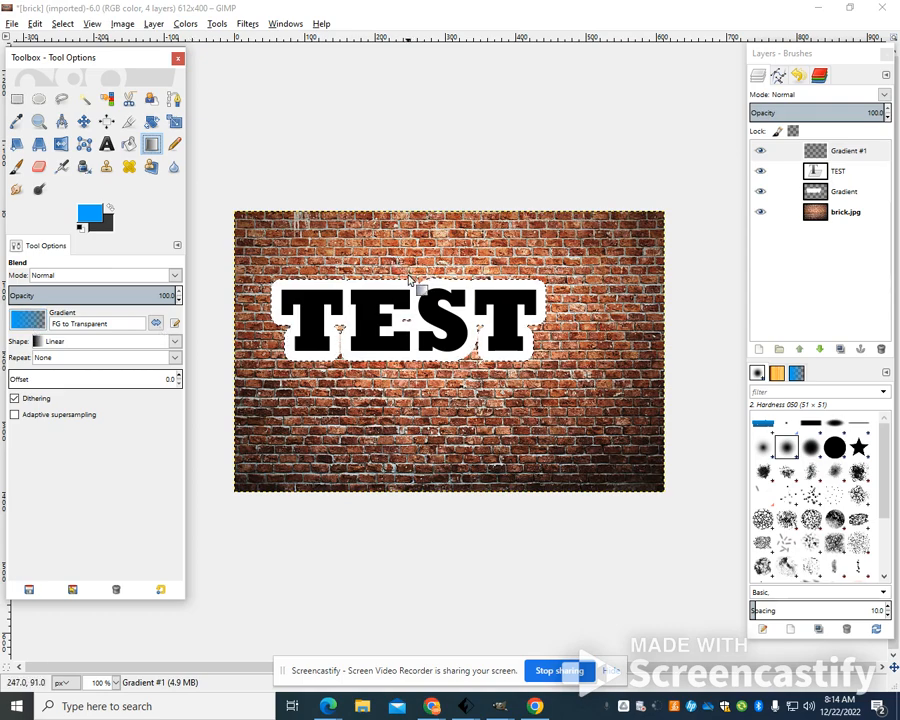
pyautogui.moveTo(414, 262); pyautogui.dragTo(416, 370)
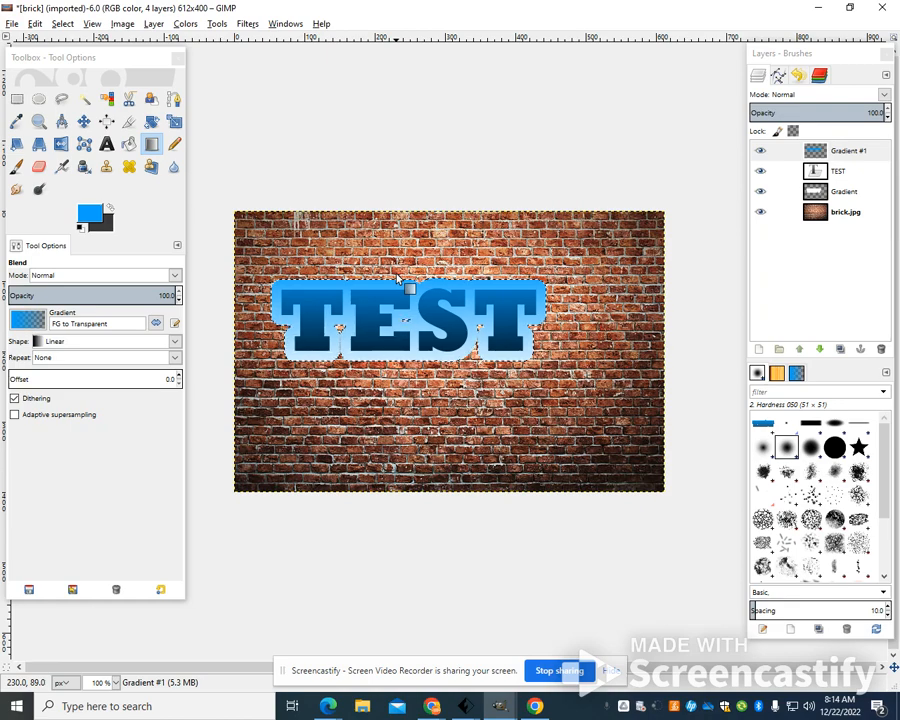
pyautogui.click(64, 24)
pyautogui.click(78, 58)
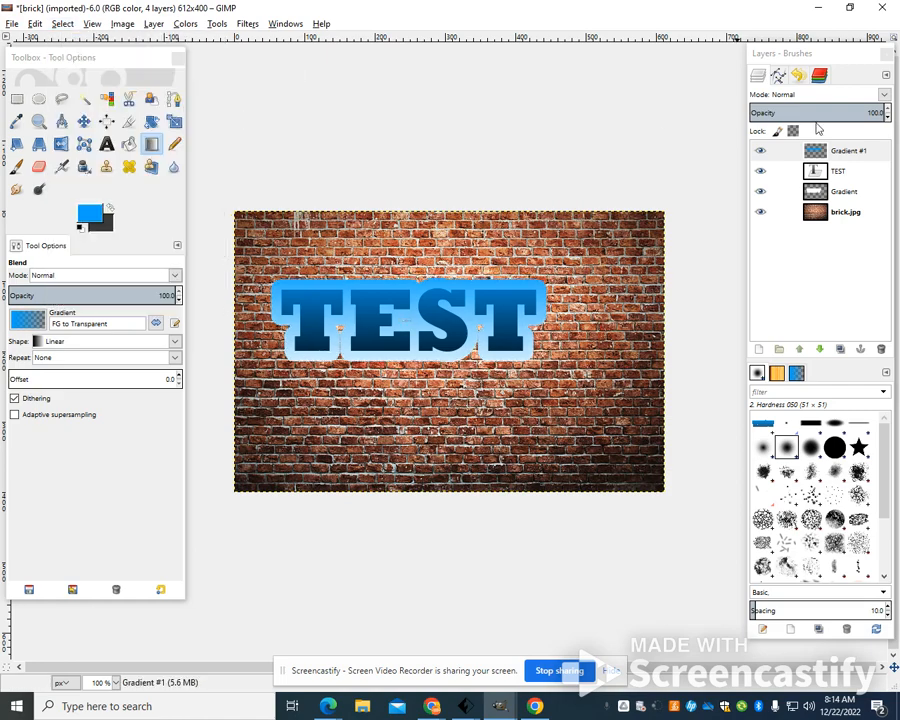
# Merge the Gradient #1 layer down into the TEST layer and merge that result into the Gradient layer.
pyautogui.click(858, 150)
pyautogui.rightClick(858, 150)
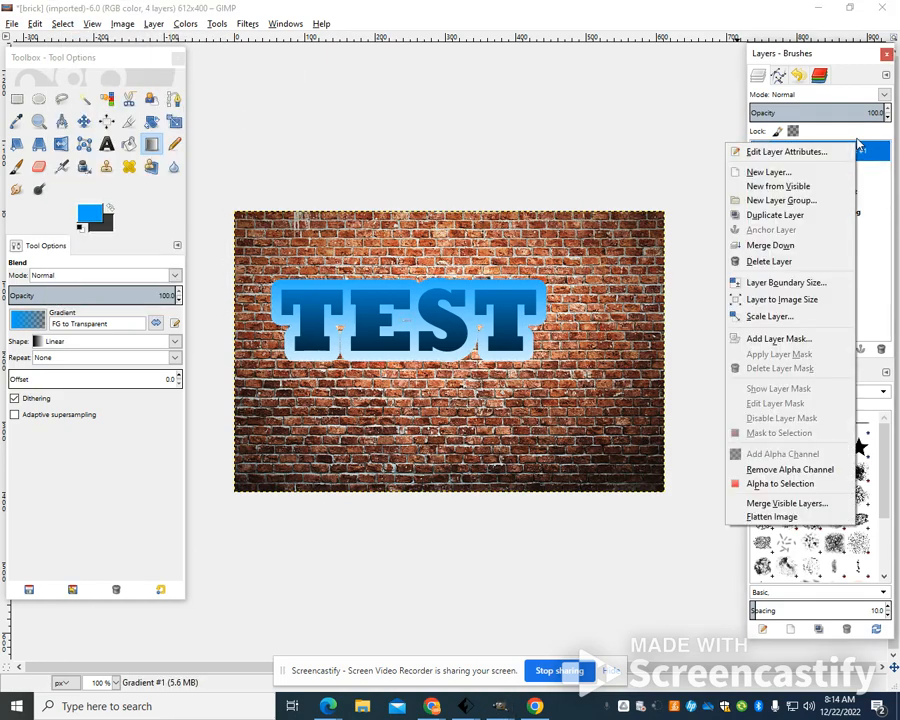
pyautogui.click(816, 242)
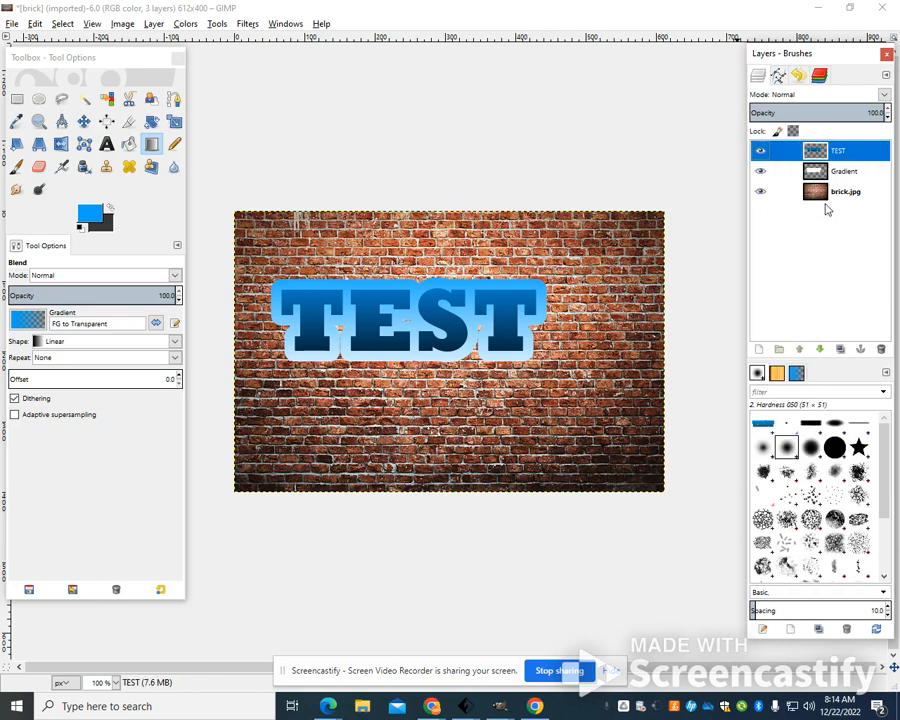
pyautogui.rightClick(842, 152)
pyautogui.click(798, 254)
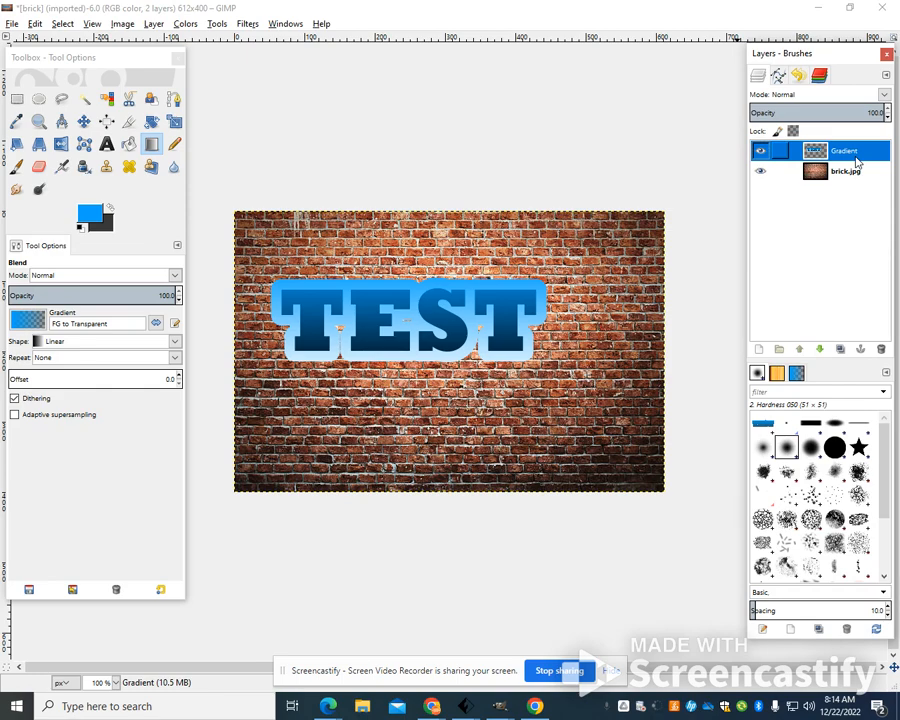
# Add a black drop shadow to the Gradient layer with X and Y offsets of 20, blur radius 0 and opacity 70.
pyautogui.click(244, 25)
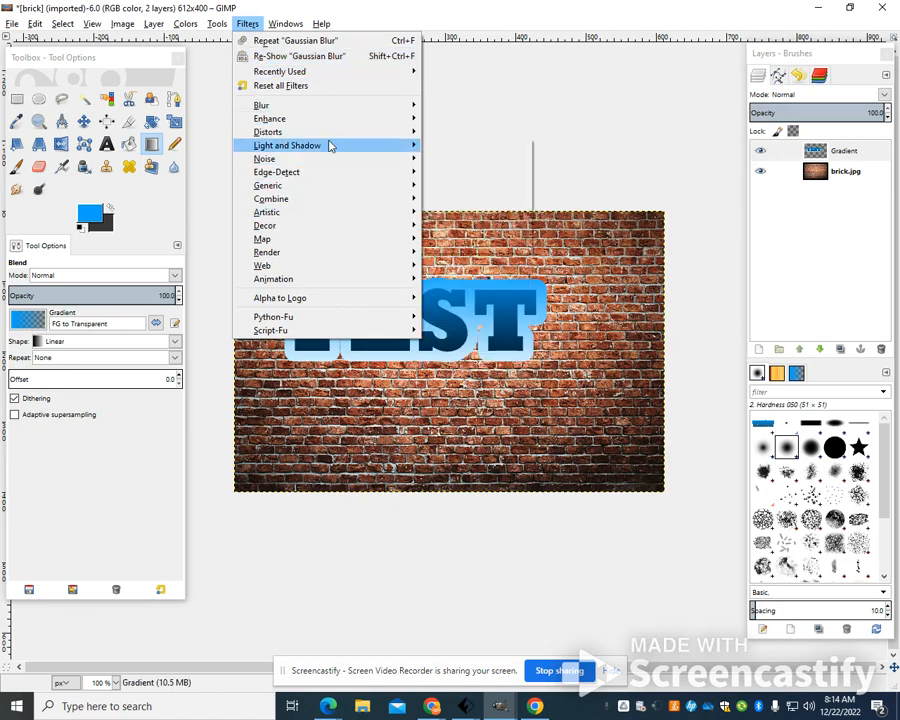
pyautogui.moveTo(331, 145)
pyautogui.click(471, 224)
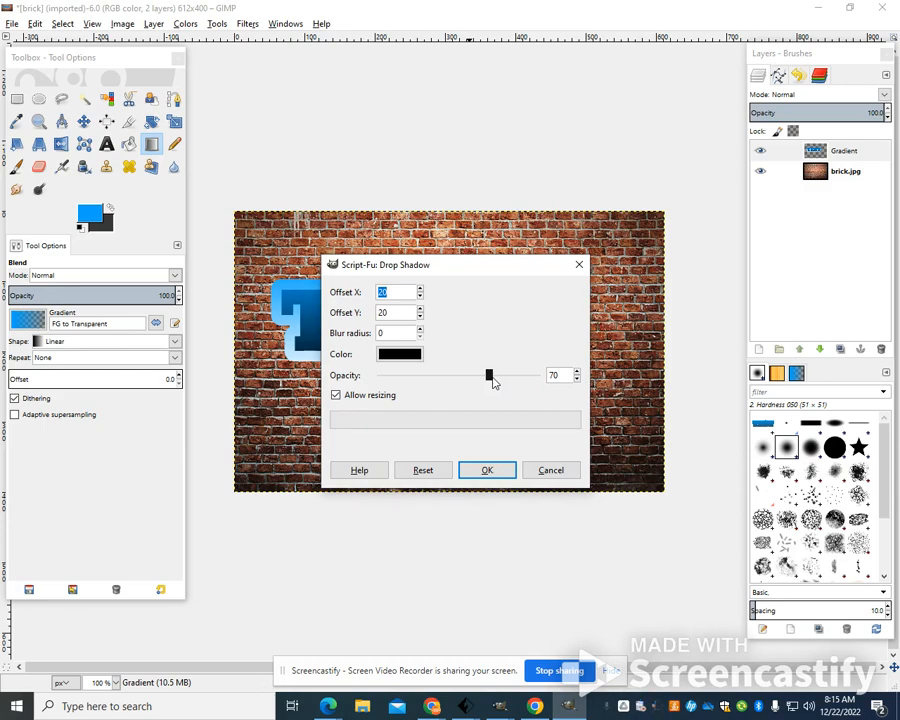
pyautogui.click(492, 476)
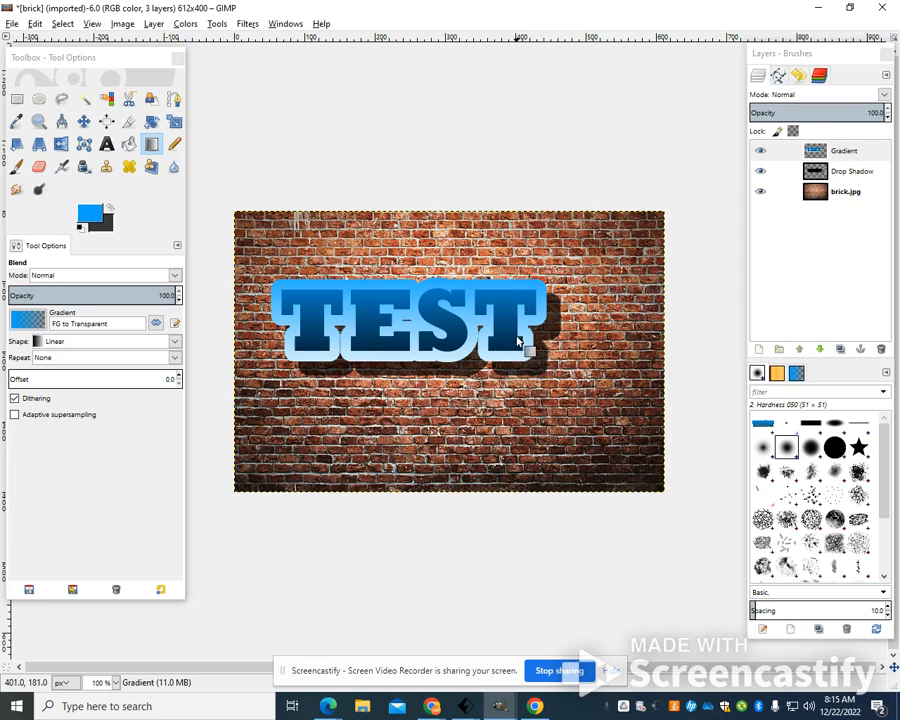
# Merge the Gradient layer down into the Drop Shadow layer and set the merged layer's blend mode to Overlay.
pyautogui.click(815, 151)
pyautogui.rightClick(815, 151)
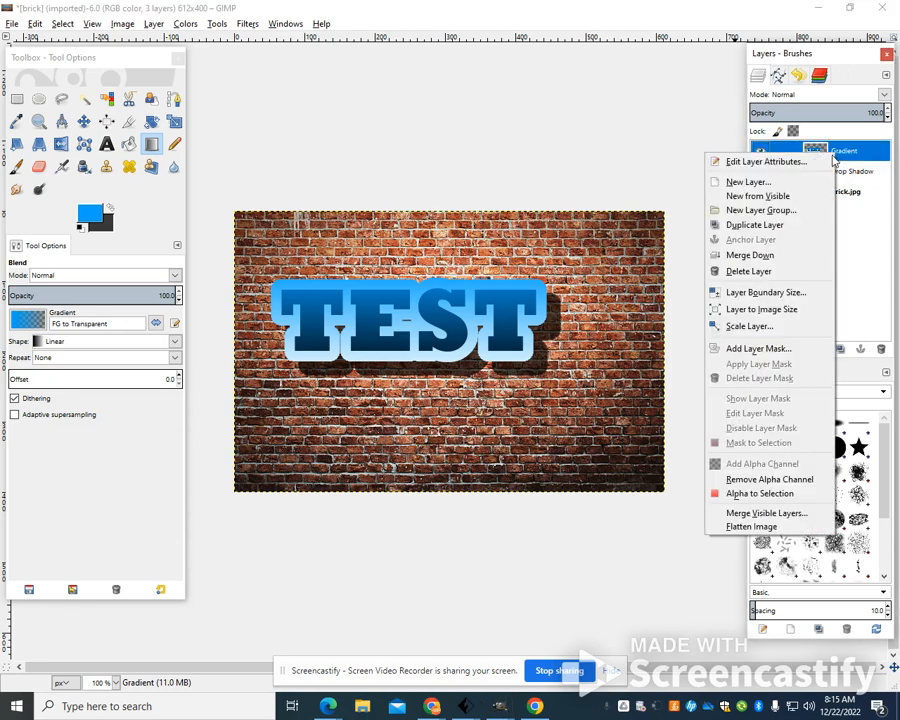
pyautogui.click(782, 255)
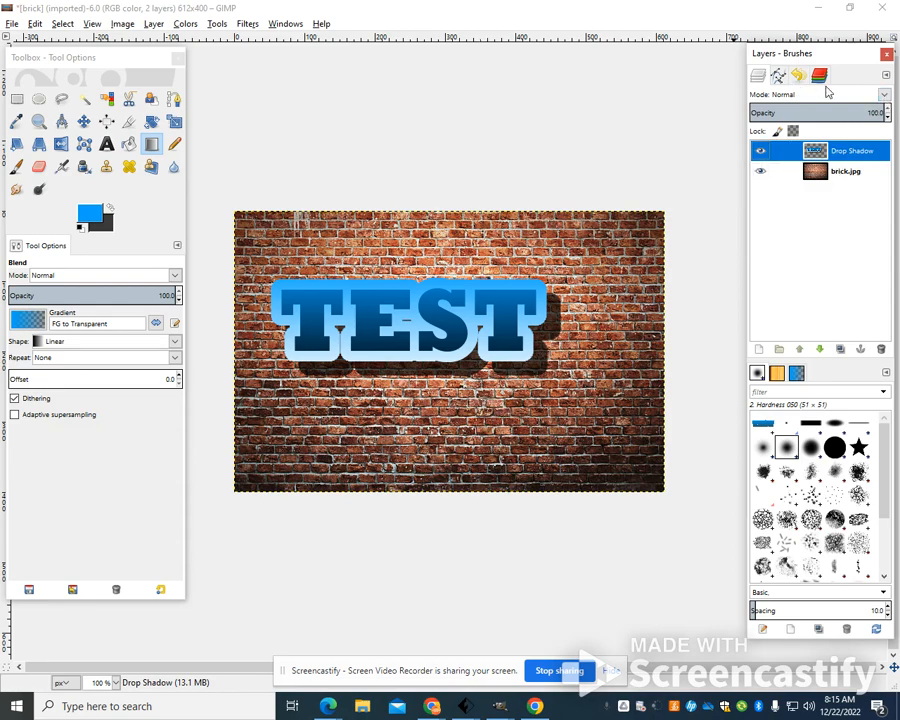
pyautogui.click(884, 94)
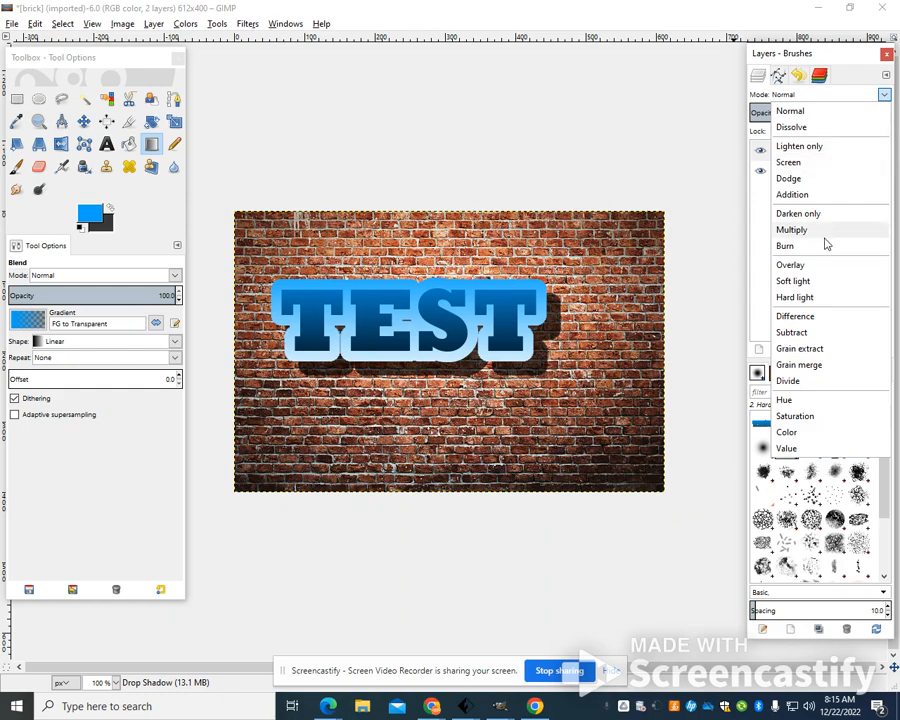
pyautogui.click(808, 266)
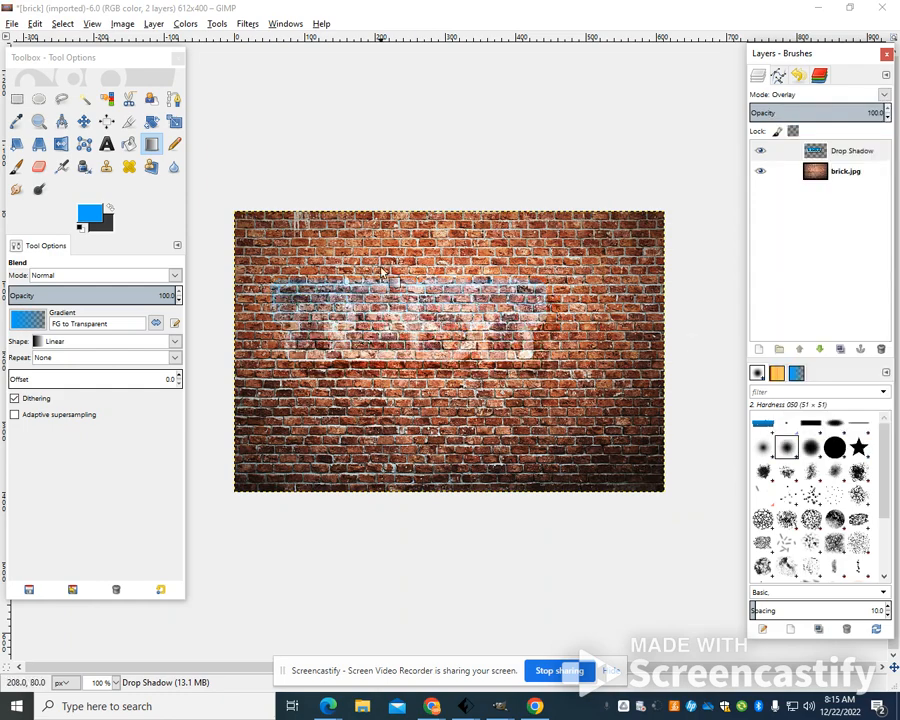
# Duplicate the Drop Shadow layer and apply a Gaussian blur of 30 px, RLE method, to the original underneath.
pyautogui.rightClick(838, 156)
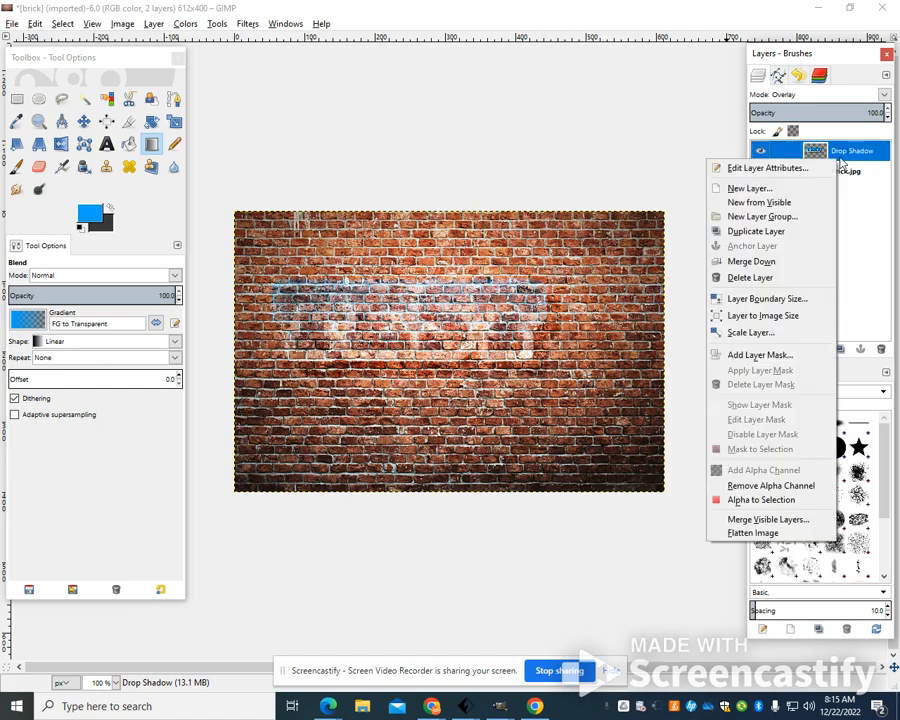
pyautogui.click(784, 232)
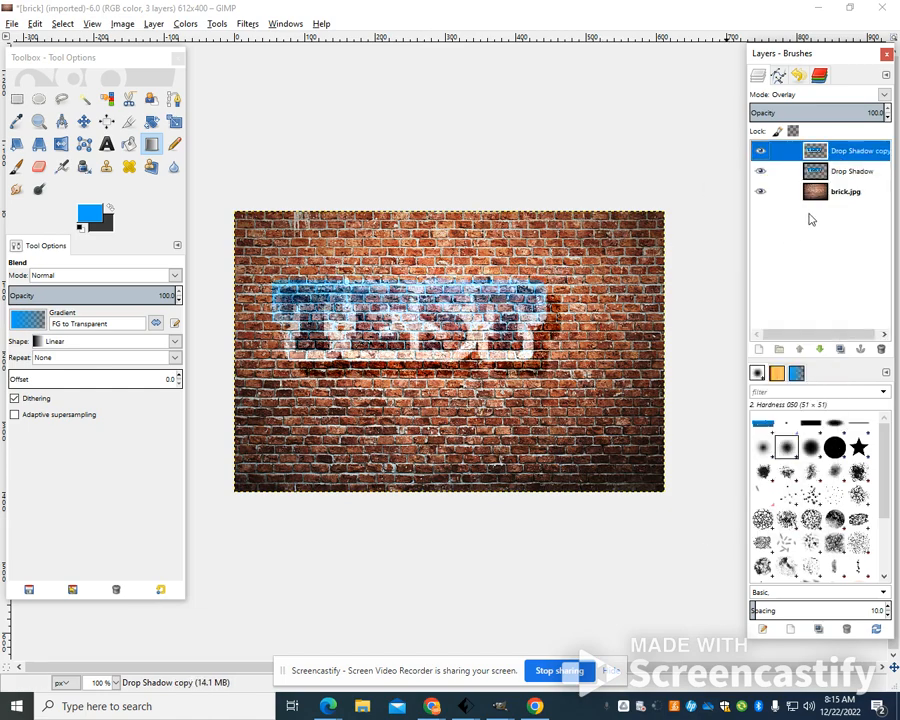
pyautogui.click(848, 172)
pyautogui.rightClick(848, 172)
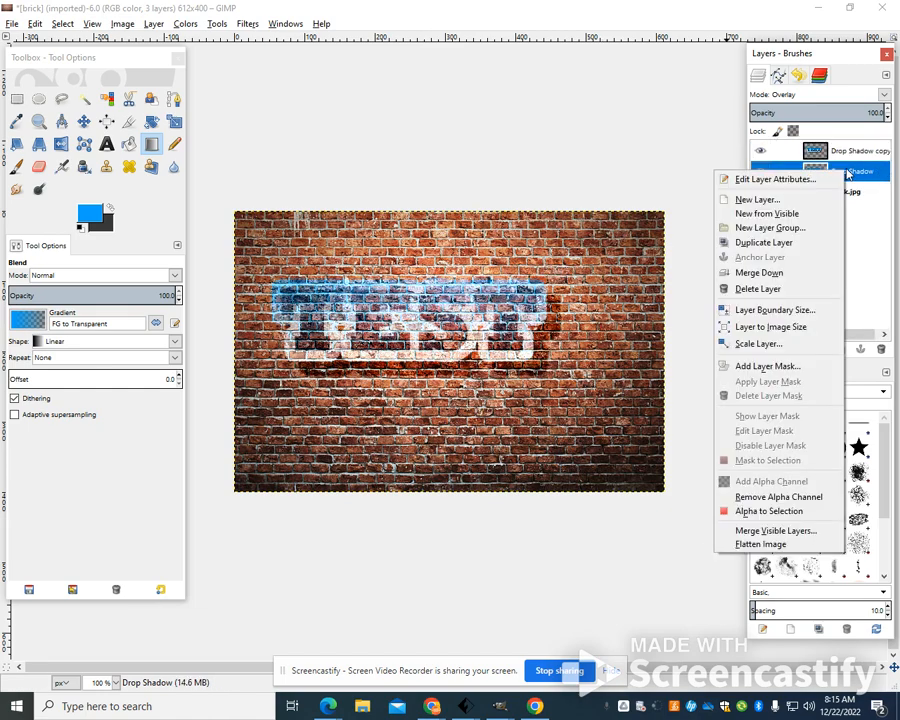
pyautogui.click(240, 24)
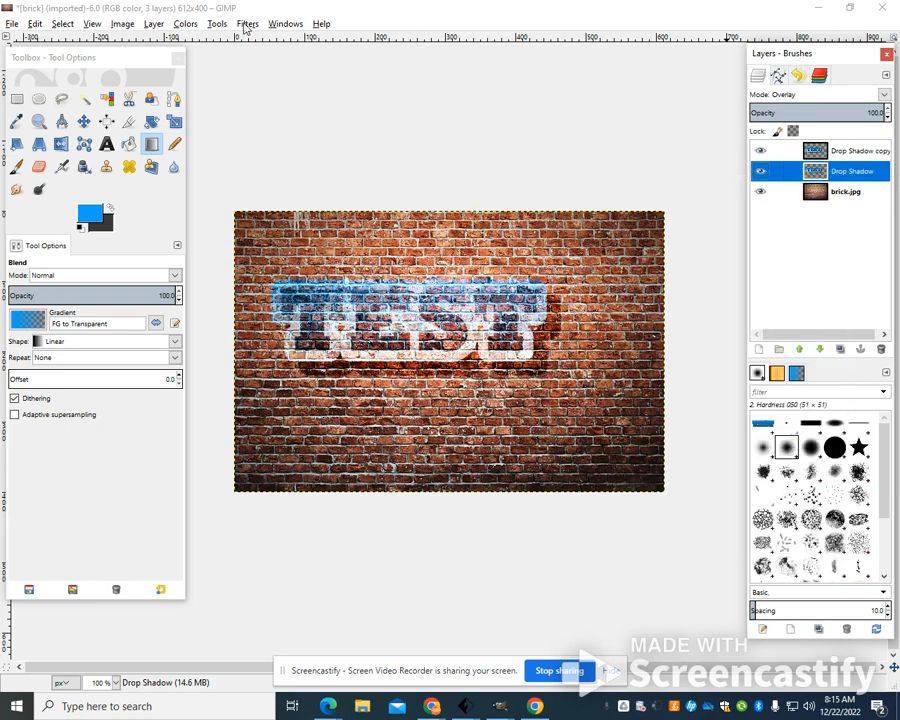
pyautogui.click(247, 24)
pyautogui.moveTo(260, 106)
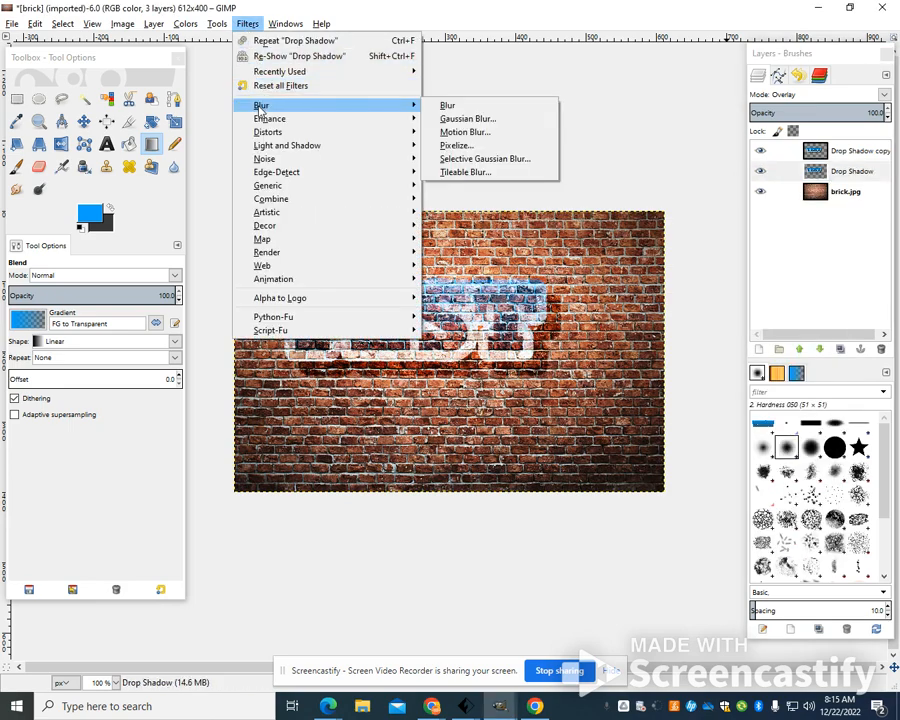
pyautogui.click(492, 119)
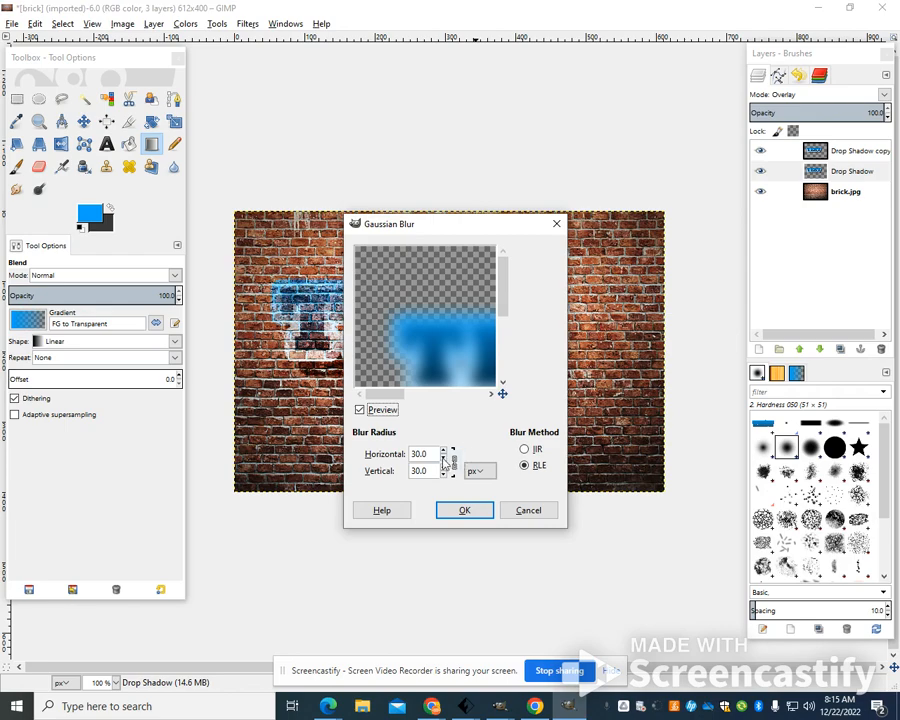
pyautogui.click(449, 512)
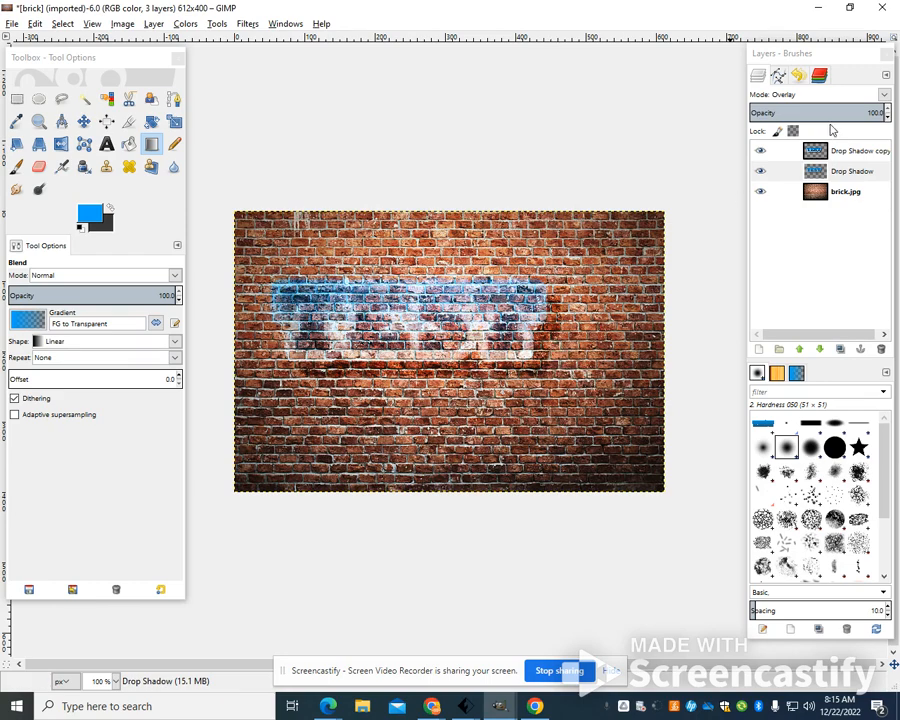
# Duplicate the Drop Shadow copy layer and apply a Gaussian blur with a much smaller radius to the copy beneath the new one.
pyautogui.rightClick(845, 150)
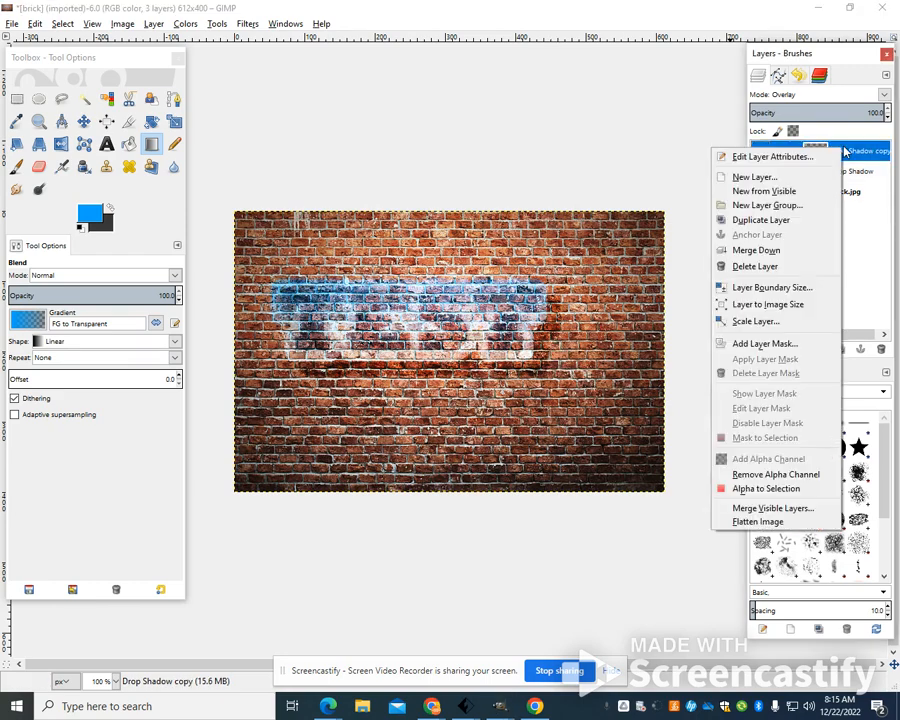
pyautogui.click(773, 221)
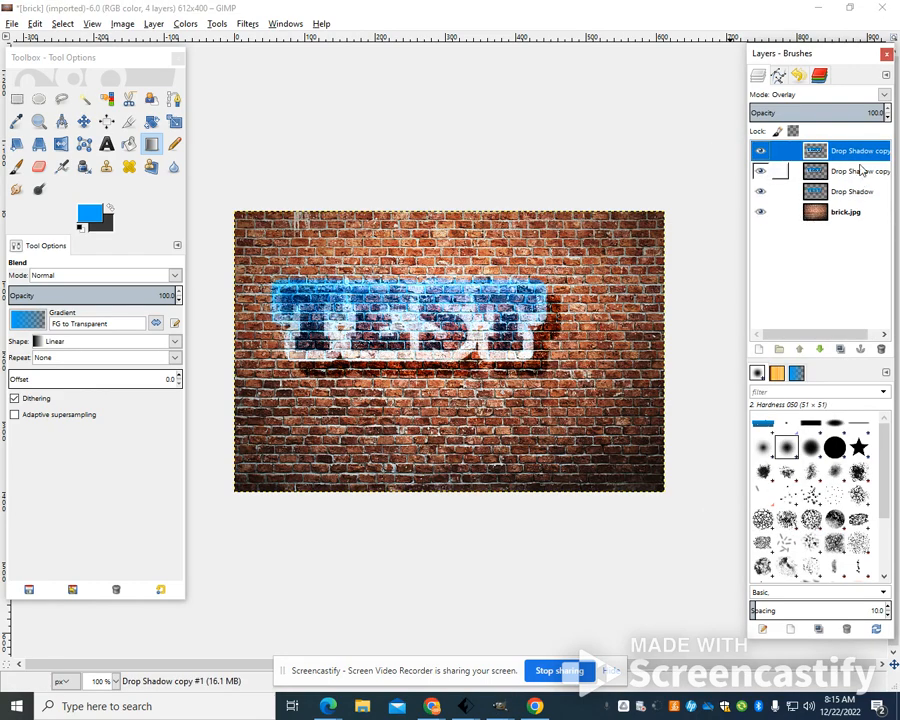
pyautogui.click(859, 172)
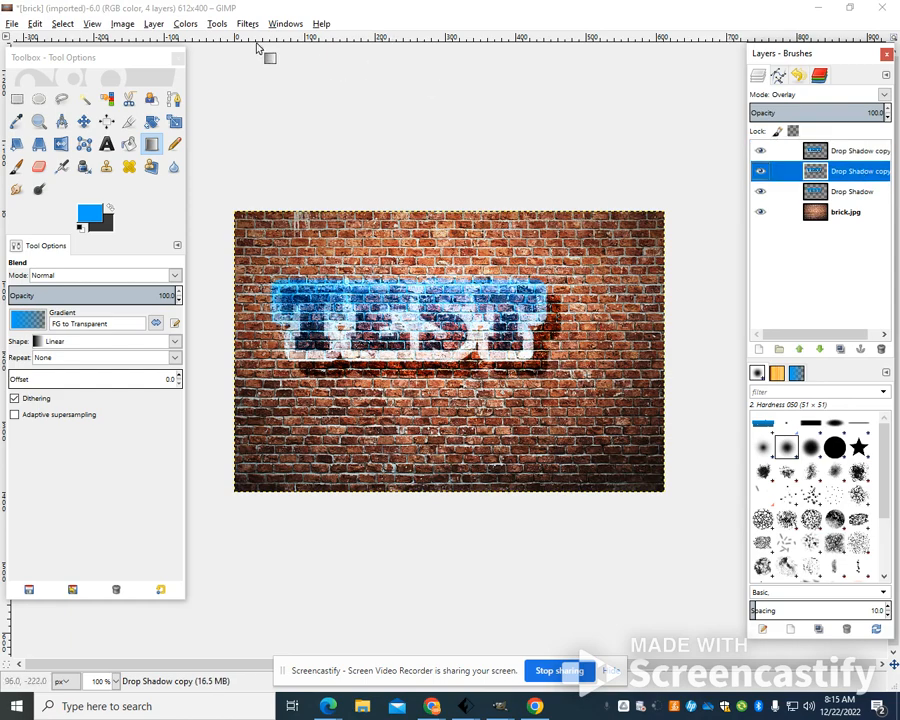
pyautogui.click(247, 23)
pyautogui.moveTo(262, 108)
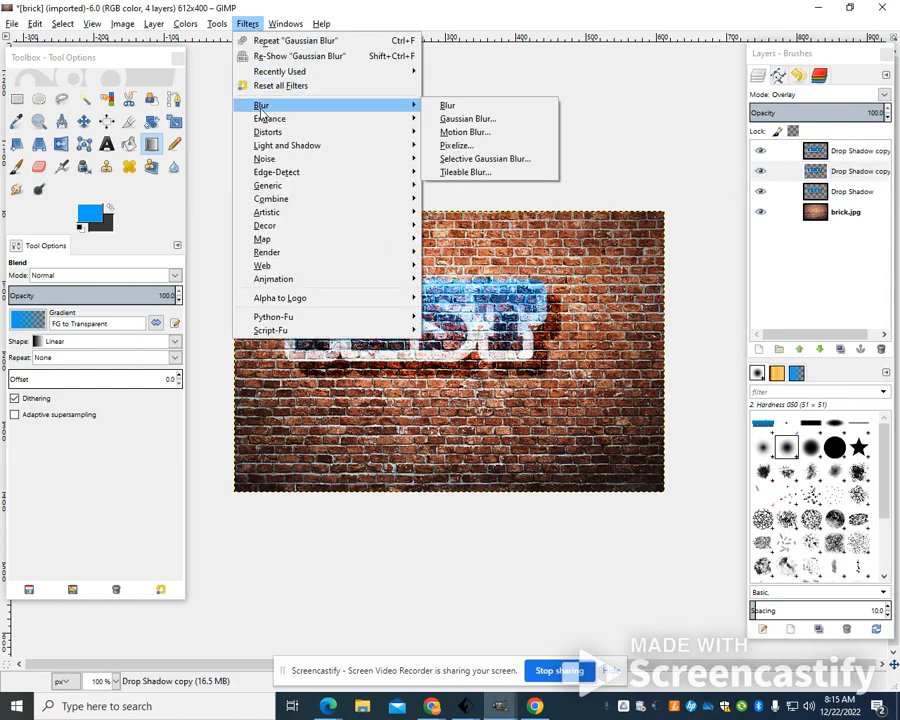
pyautogui.click(476, 117)
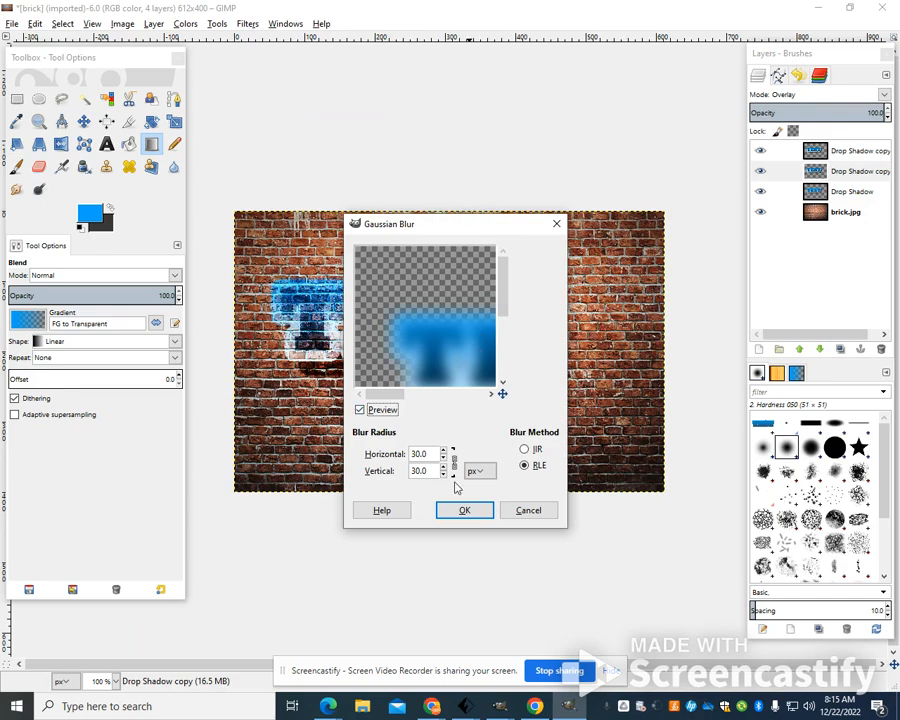
pyautogui.click(443, 458)
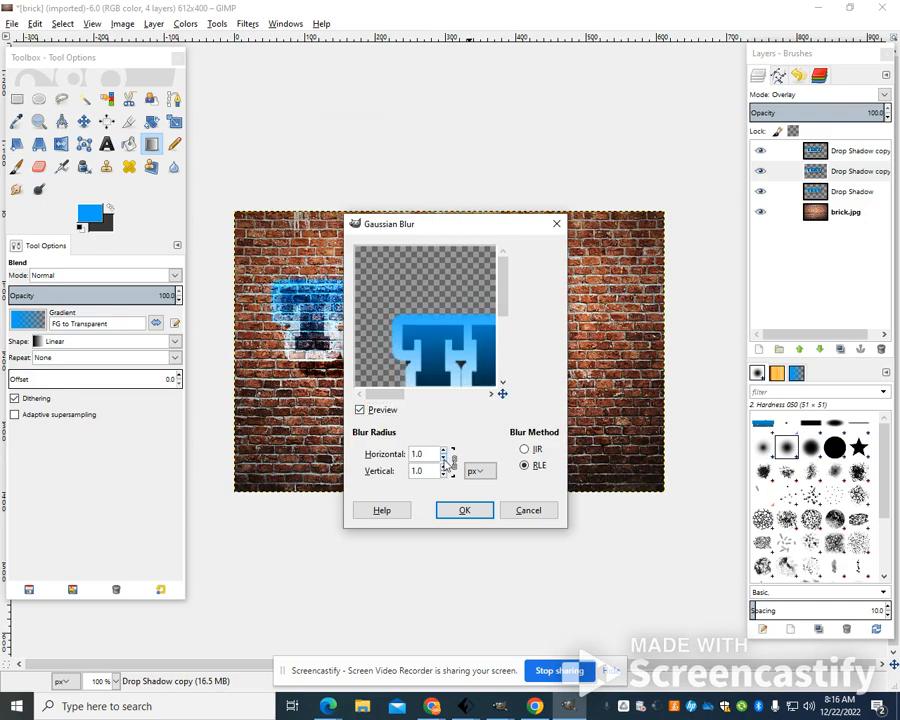
pyautogui.click(443, 450)
pyautogui.click(445, 451)
pyautogui.click(462, 509)
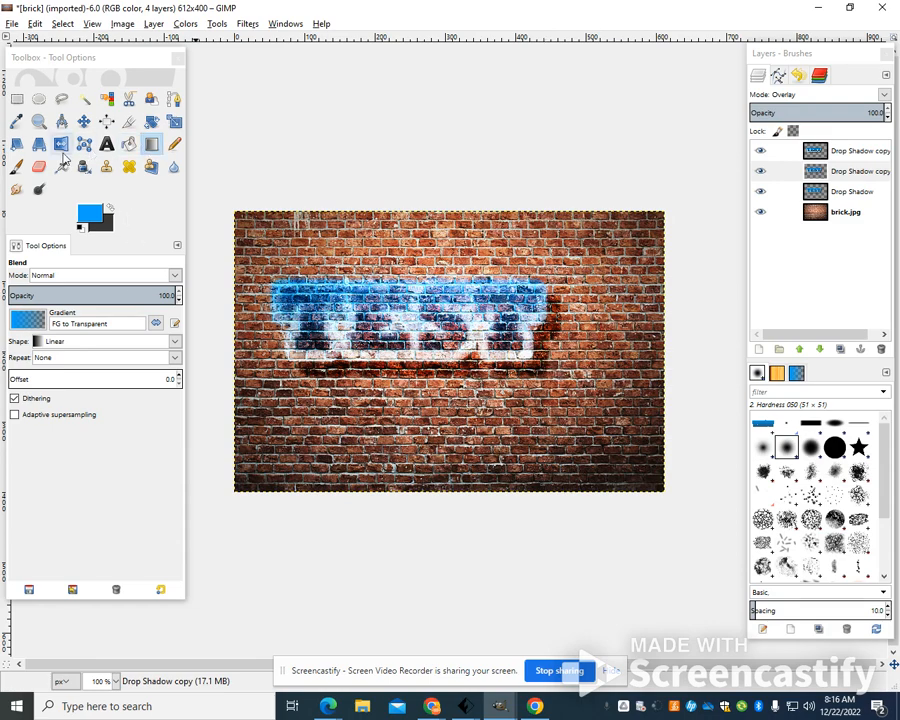
# Switch to the Paintbrush tool.
pyautogui.click(17, 167)
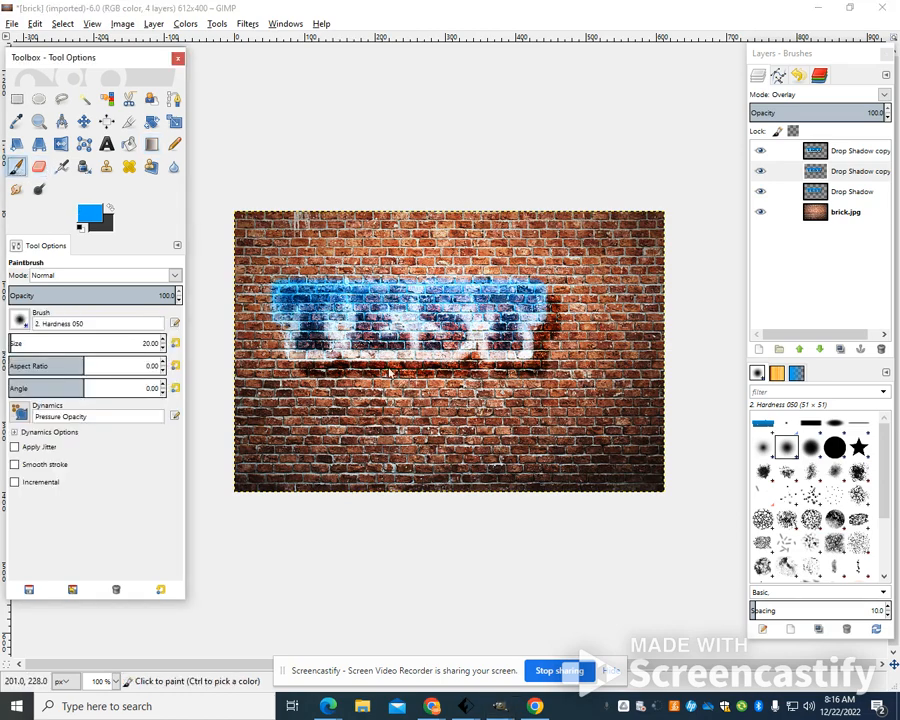